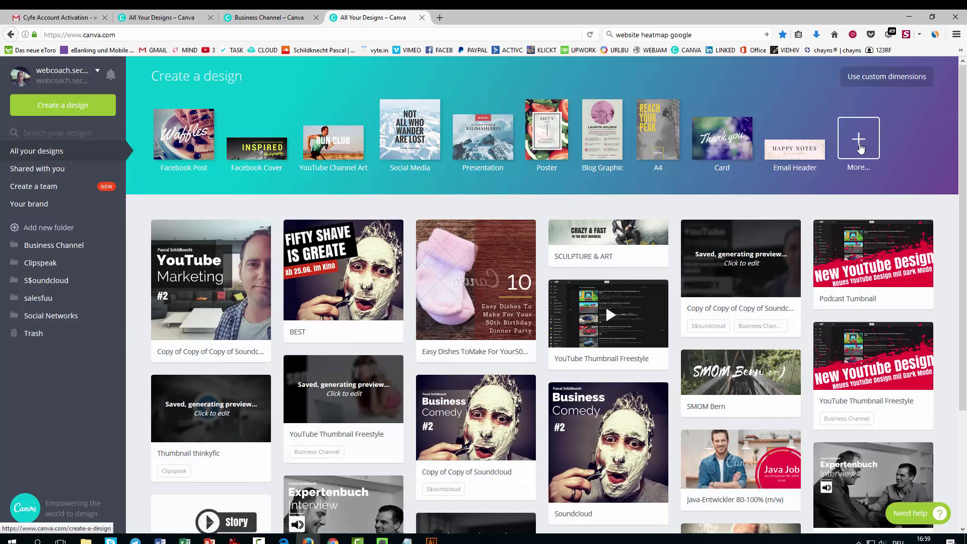
Create a Facebook Post design and apply the #tbt layout showing a woman on the beach
click(859, 146)
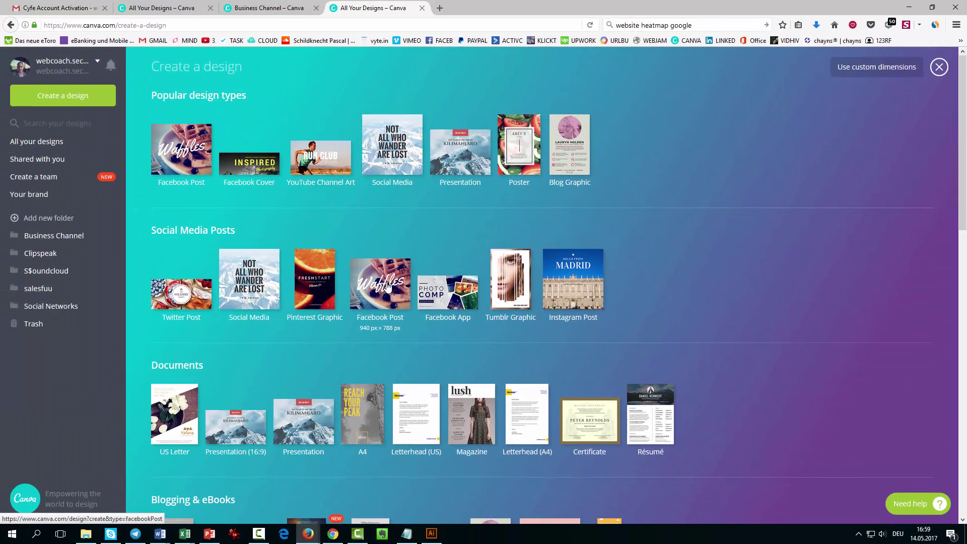
click(388, 287)
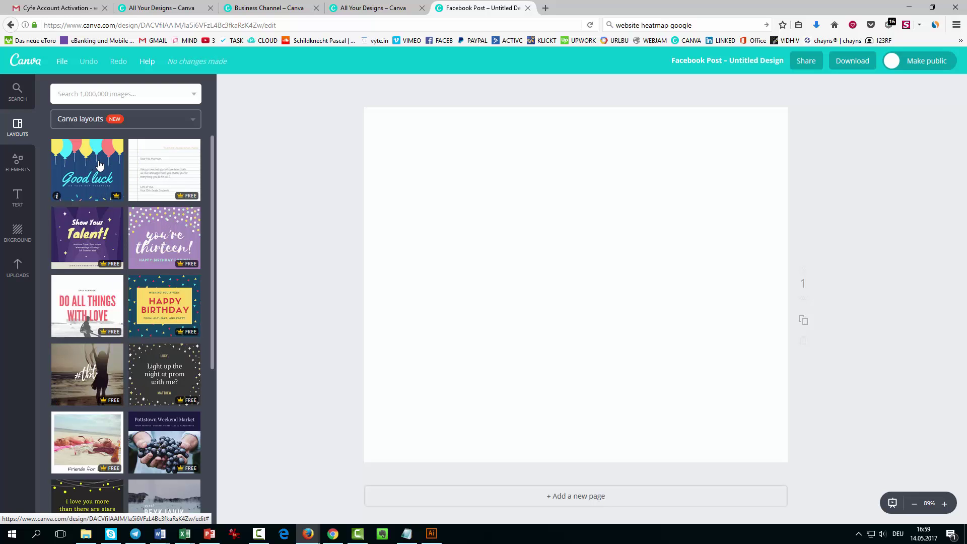
click(84, 378)
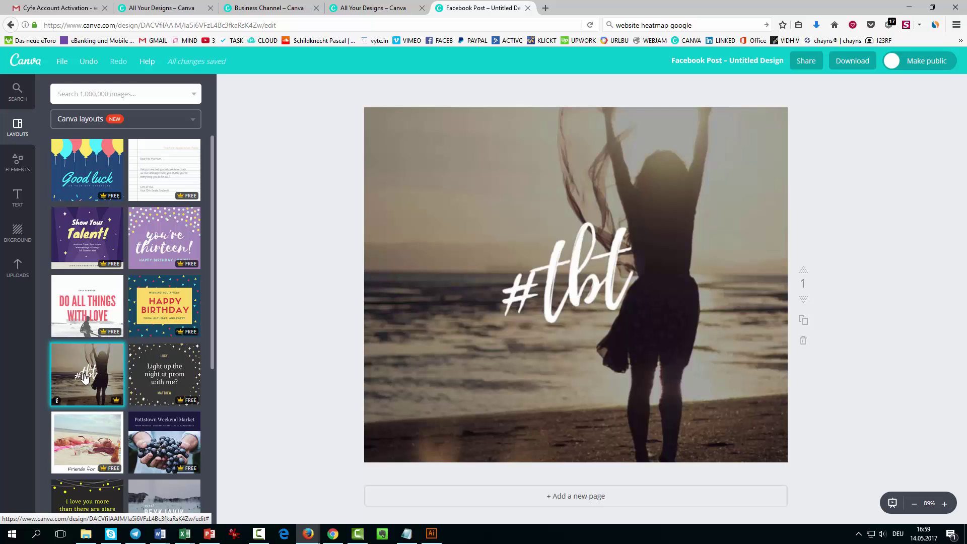
Delete the #tbt text from the beach photo
double_click(601, 277)
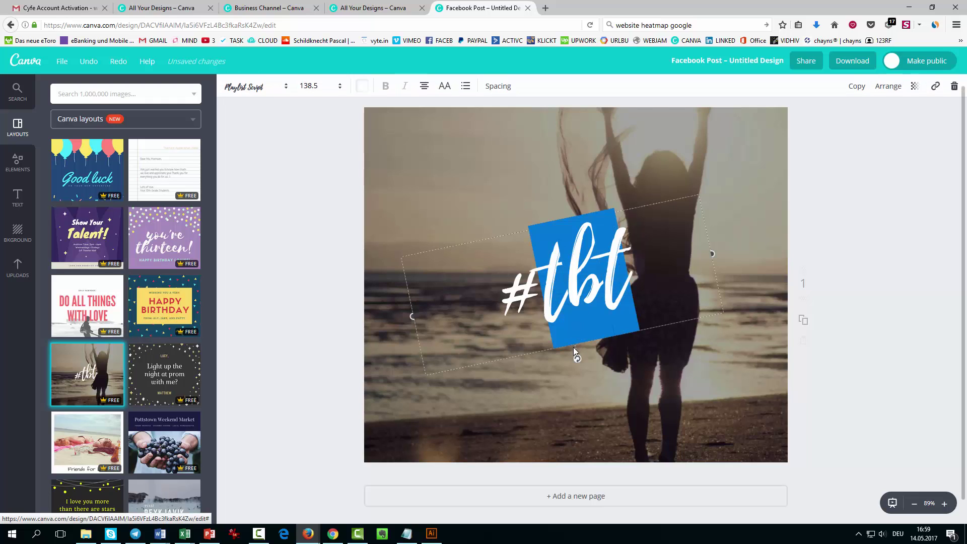
click(573, 346)
key(Delete)
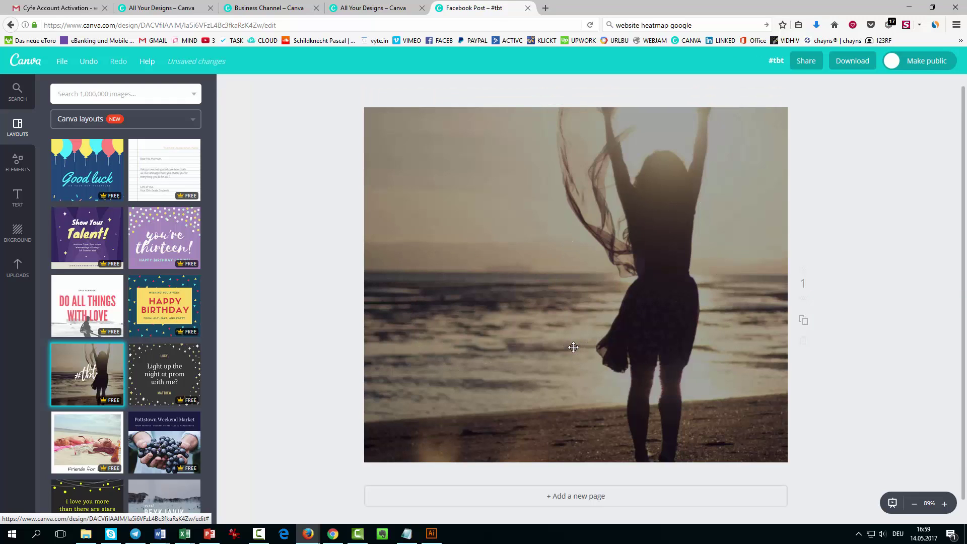
Add the "Sculpture & Art Exhibition On Now" text combination and place it in the upper-left area of the photo
click(19, 199)
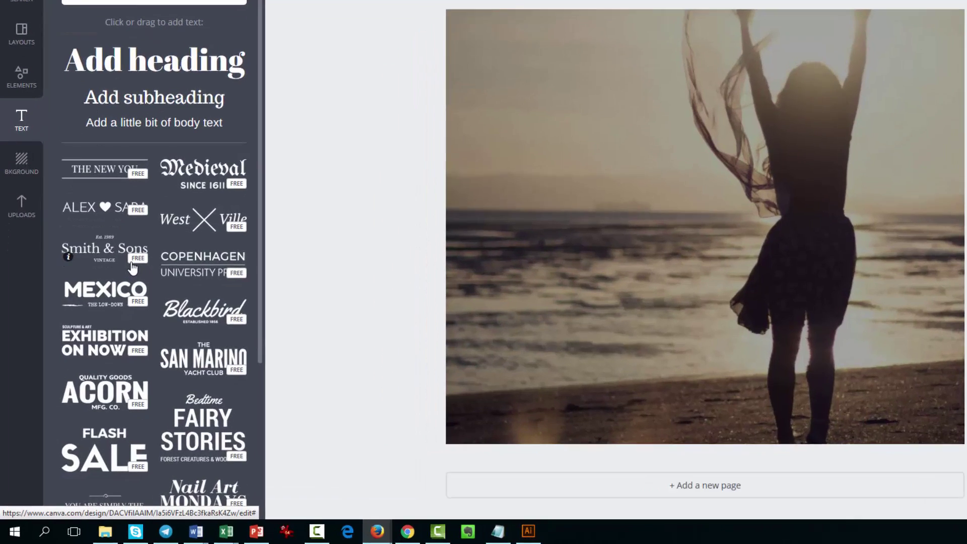
scroll(108, 318, down, 2)
scroll(172, 184, down, 3)
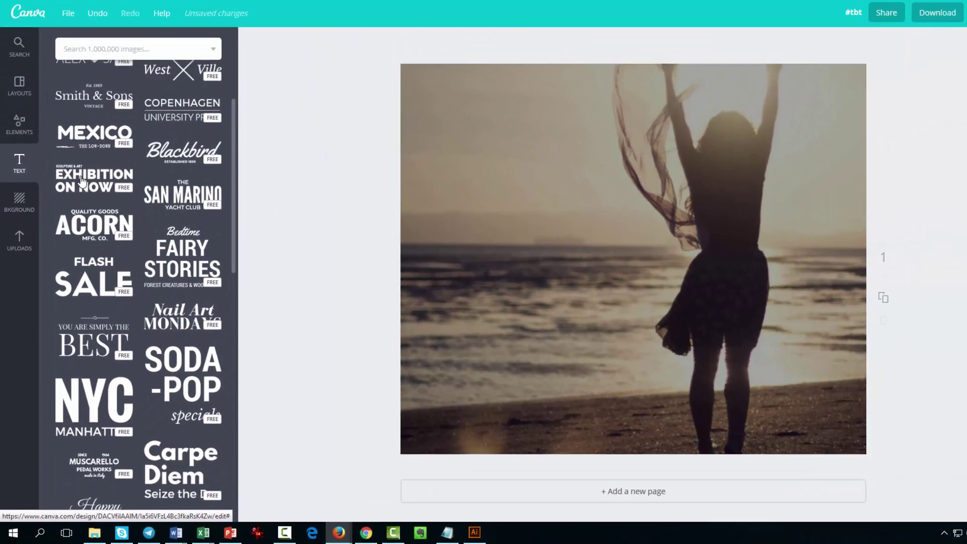
click(82, 181)
drag(527, 310, 477, 247)
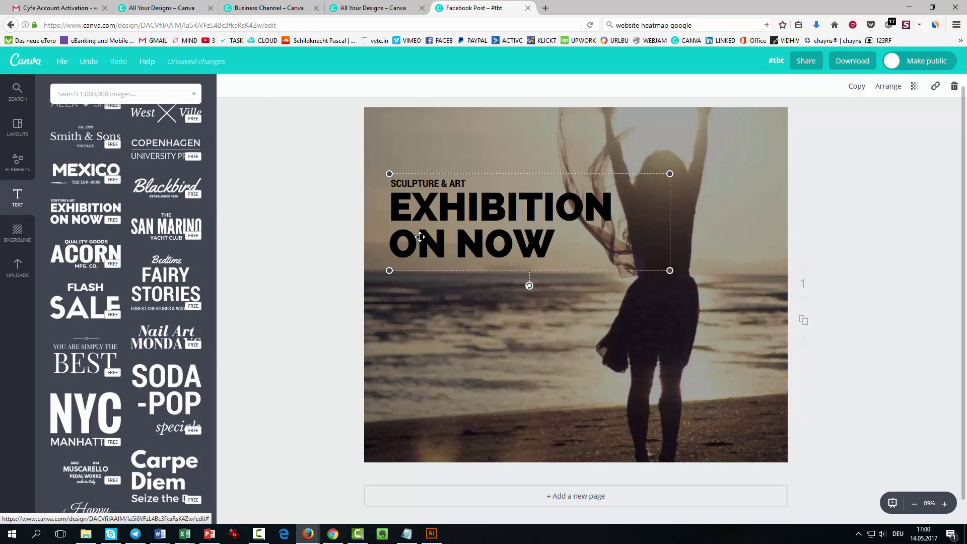
Change the colour of the "ON NOW" line to white
click(467, 249)
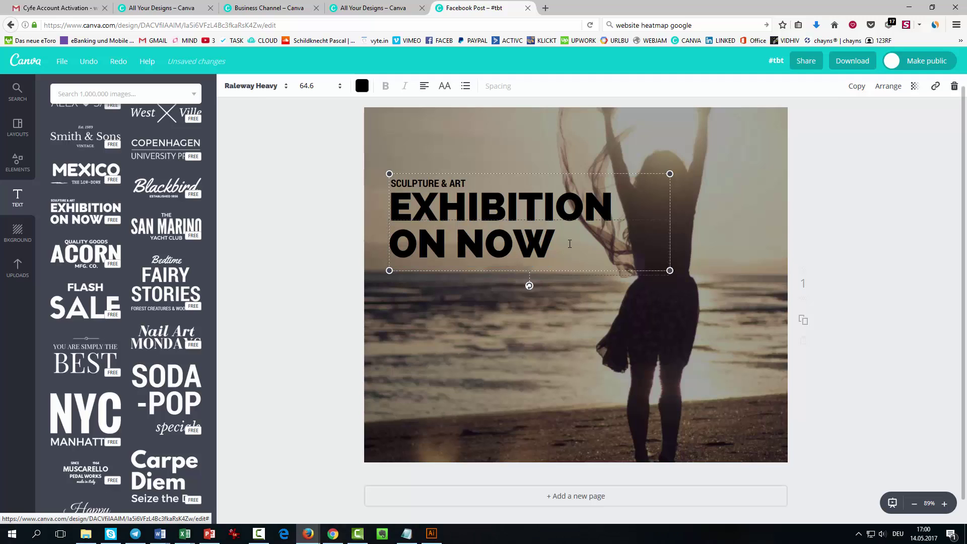
triple_click(407, 240)
click(362, 85)
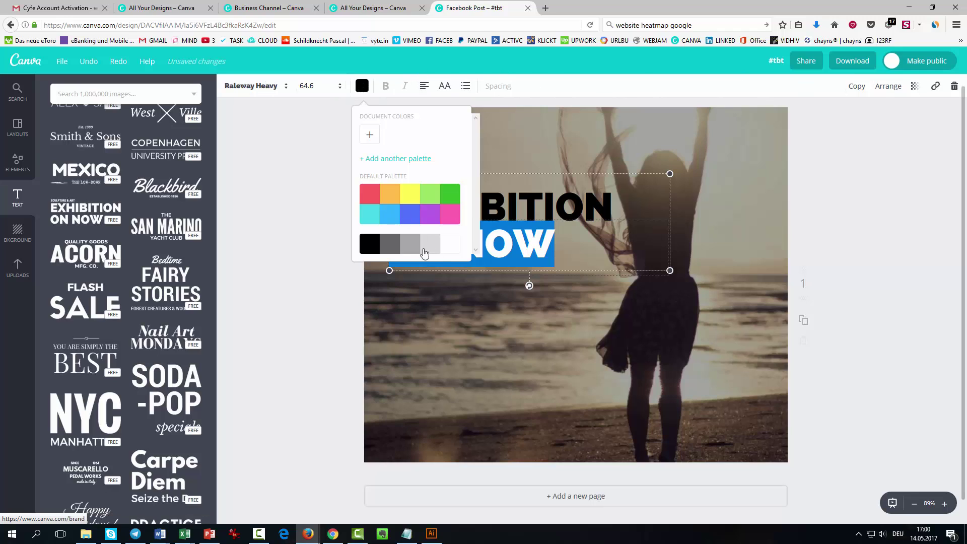
click(451, 244)
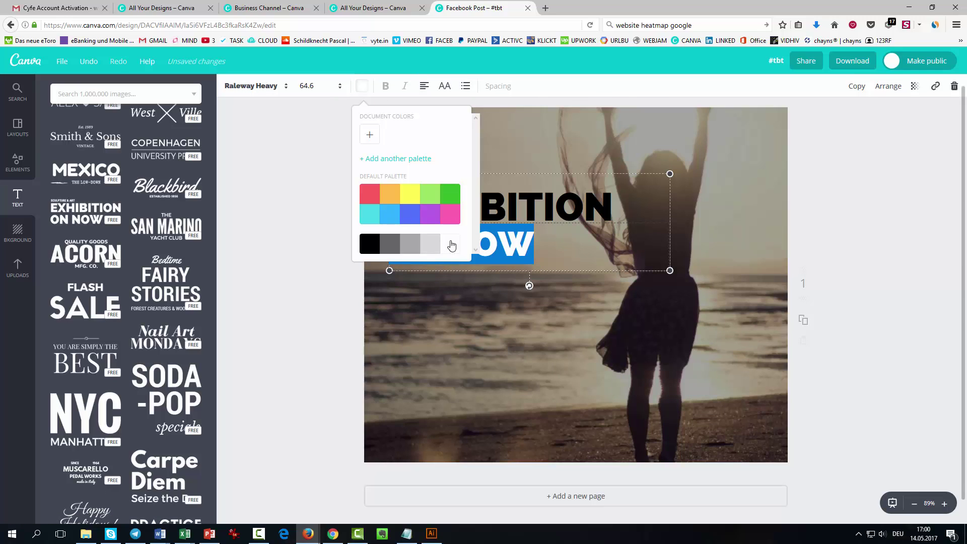
Change the colour of the word "EXHIBITION" to light grey
double_click(497, 202)
click(361, 86)
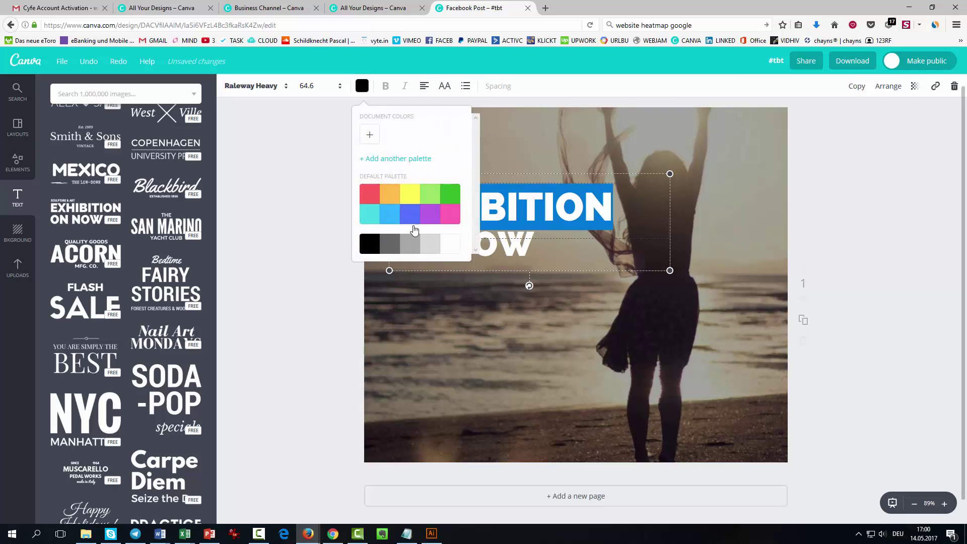
click(427, 245)
click(319, 176)
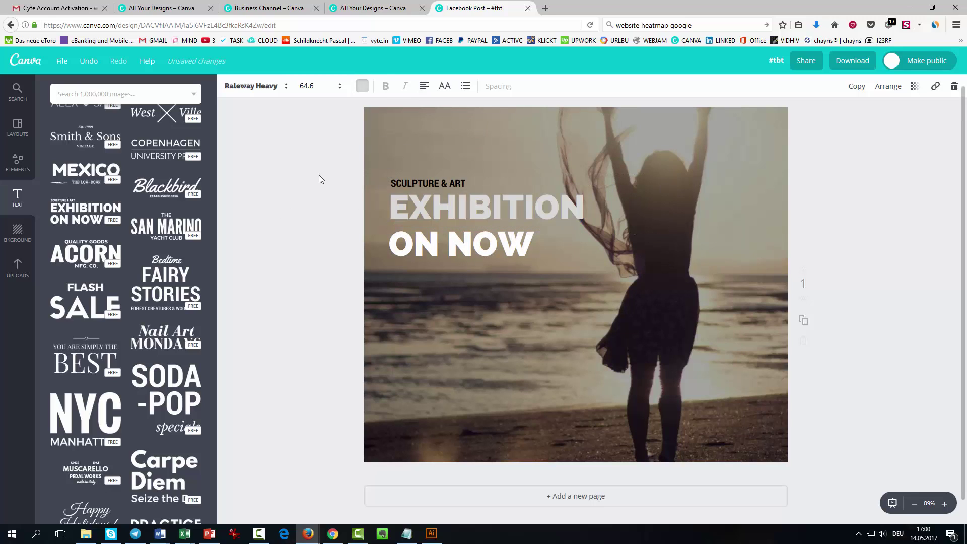
Delete the whole exhibition text block from the design
triple_click(458, 182)
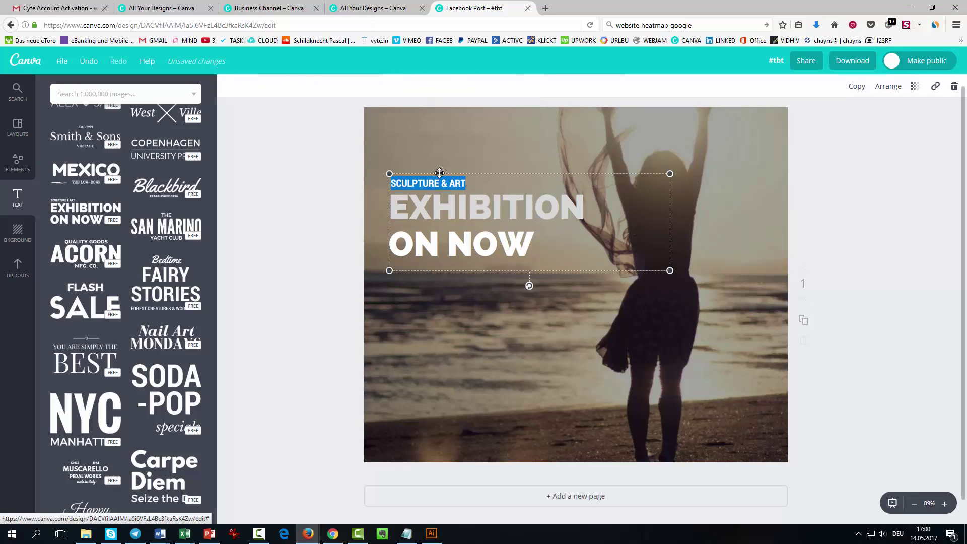
key(Delete)
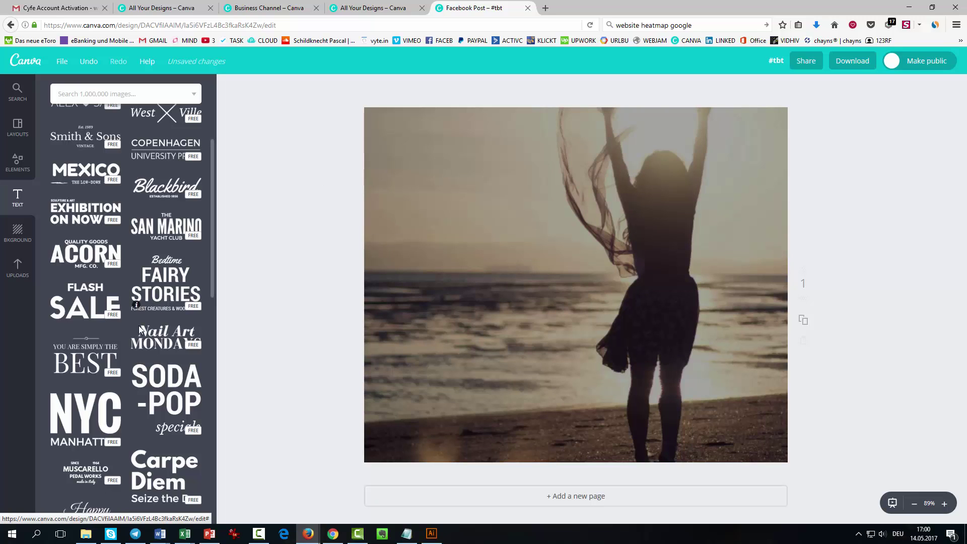
Add the "Neapolitan Desserts" text block, shrink it to about half size and place it left of the woman
scroll(137, 349, down, 5)
scroll(137, 350, down, 3)
click(90, 316)
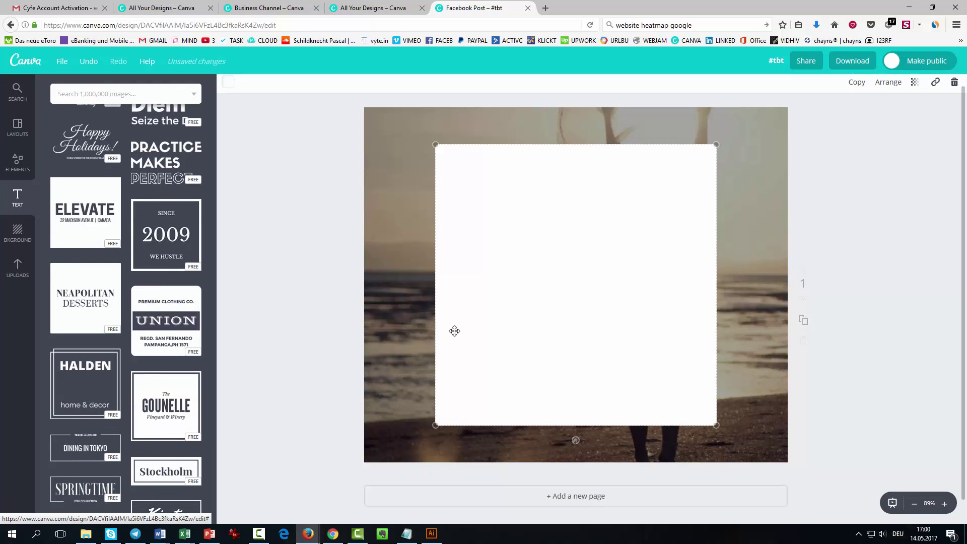
drag(716, 144, 585, 276)
drag(541, 323, 489, 240)
click(370, 302)
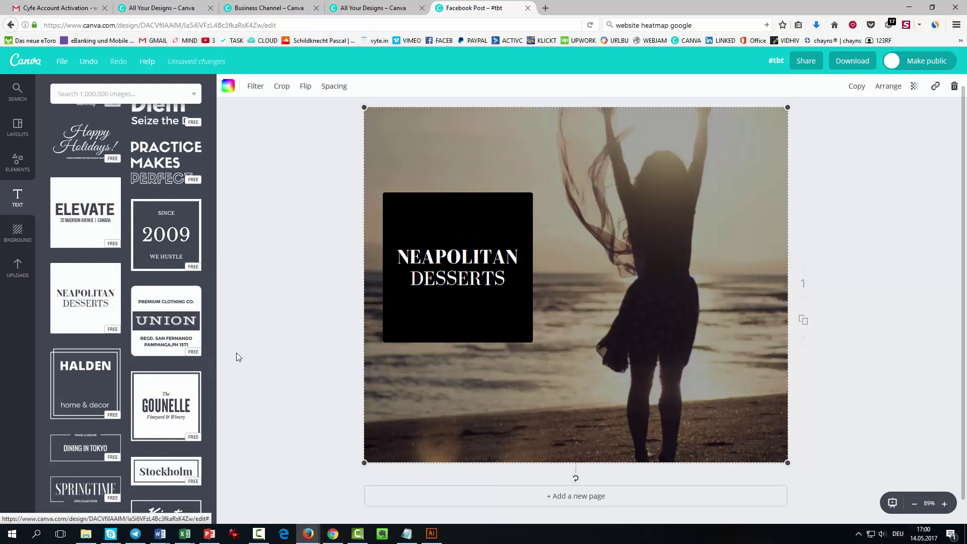
Add the ringed circle shape, shrink it and place it partly beyond the photo's lower-right corner
click(18, 161)
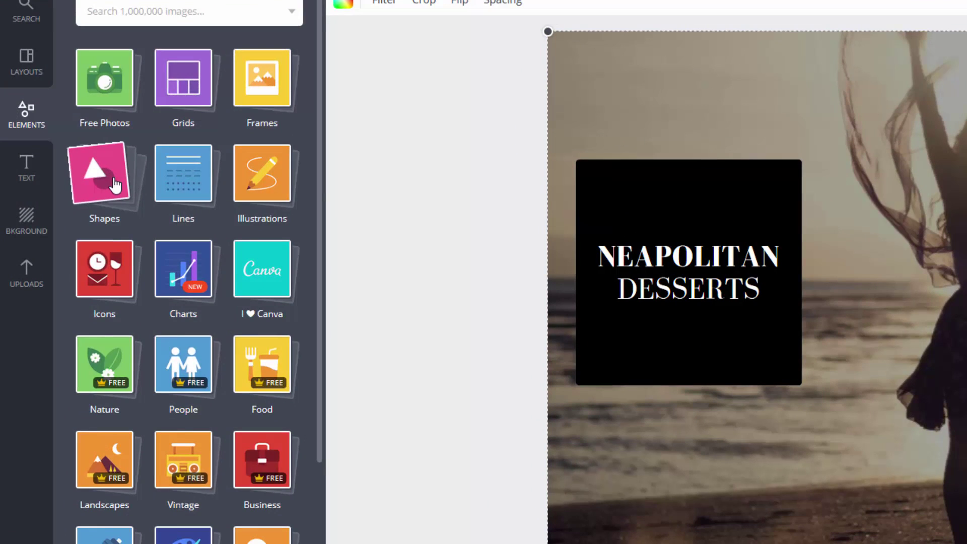
click(114, 164)
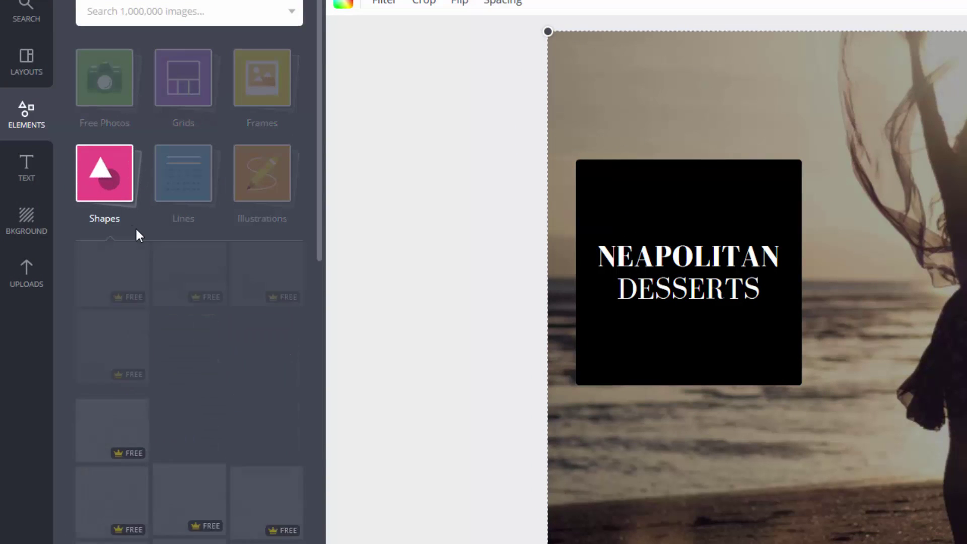
scroll(217, 386, down, 6)
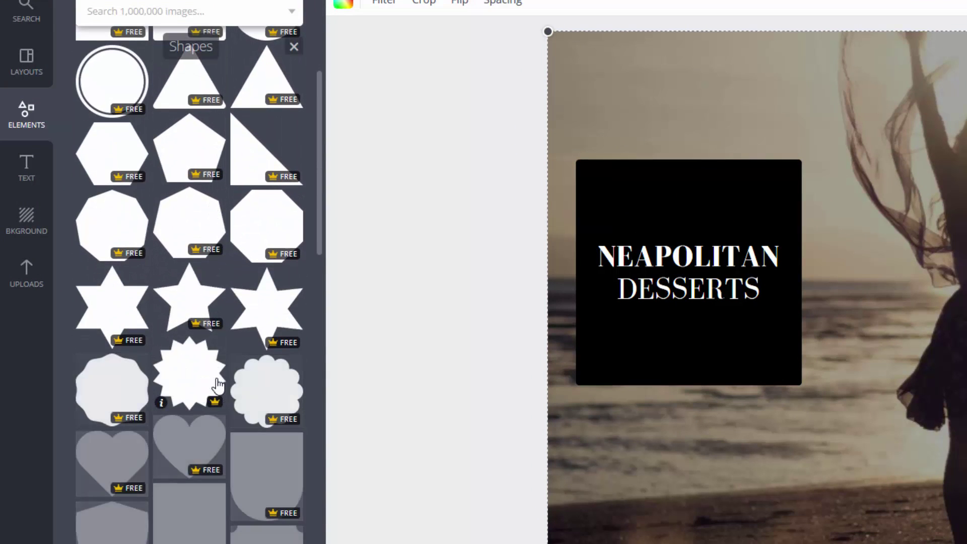
click(121, 87)
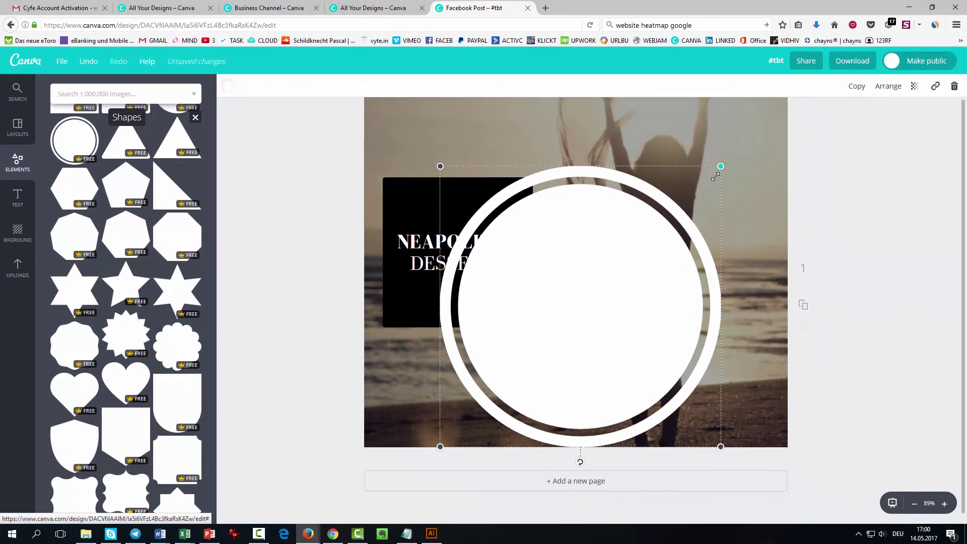
drag(715, 176, 620, 268)
drag(456, 325, 677, 386)
click(477, 522)
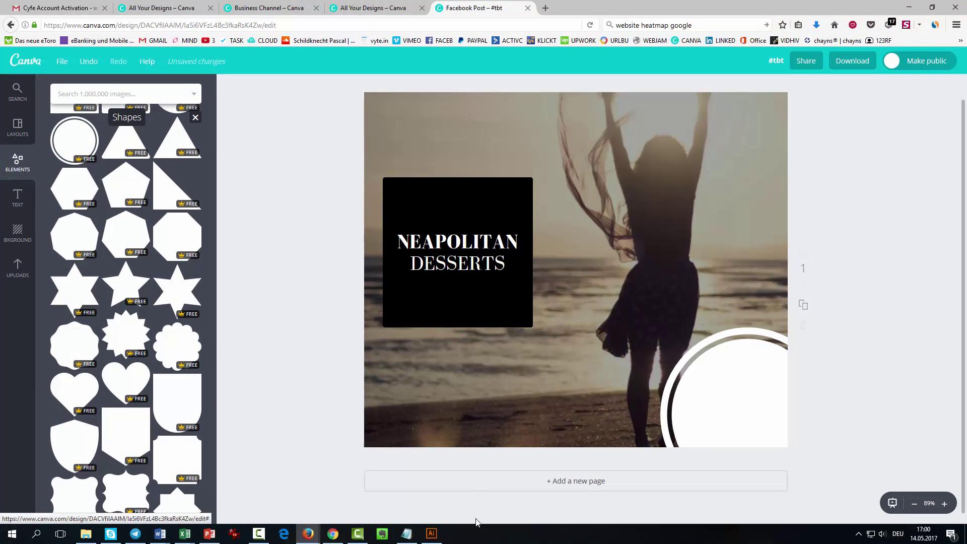
Recolour the ringed circle red
click(745, 397)
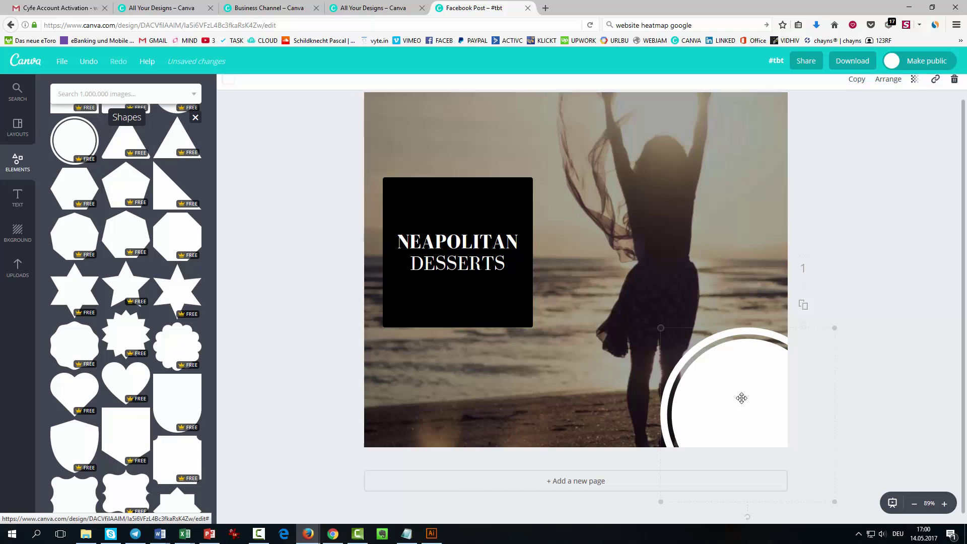
click(227, 86)
click(236, 194)
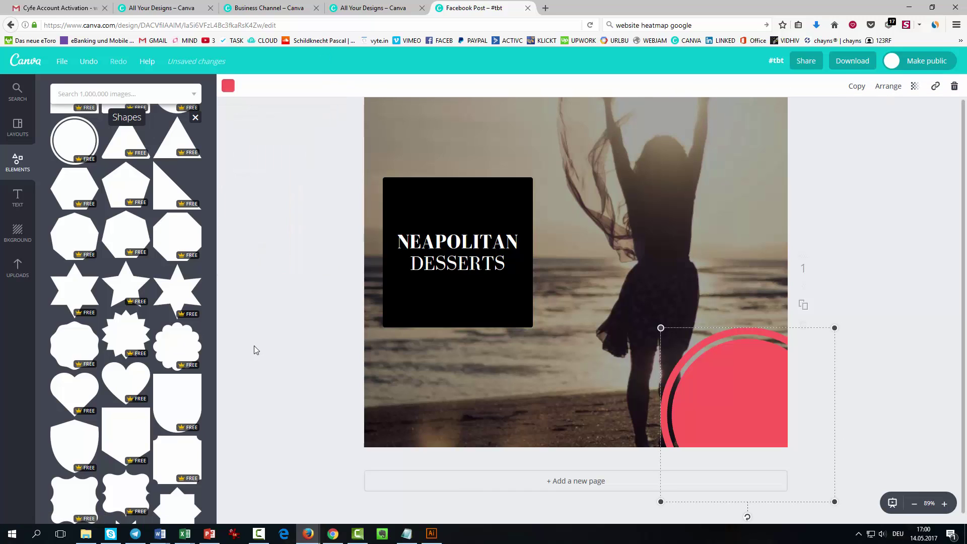
click(286, 346)
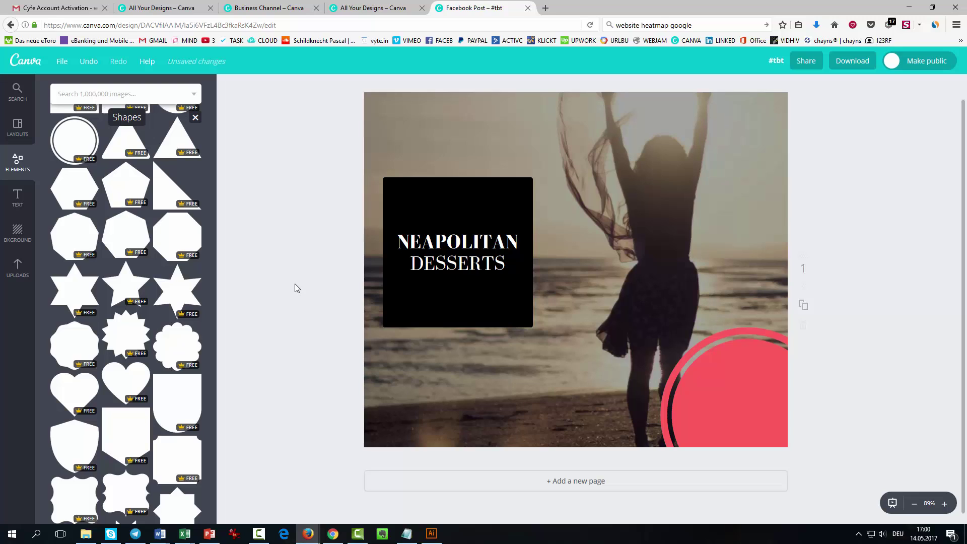
Delete the Neapolitan Desserts text block and the red circle from the design
click(461, 216)
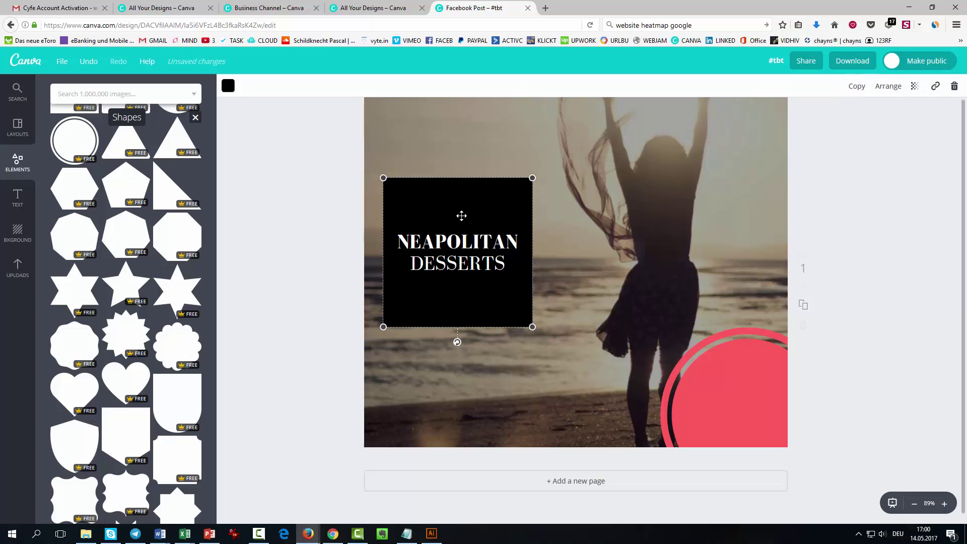
key(Delete)
click(727, 381)
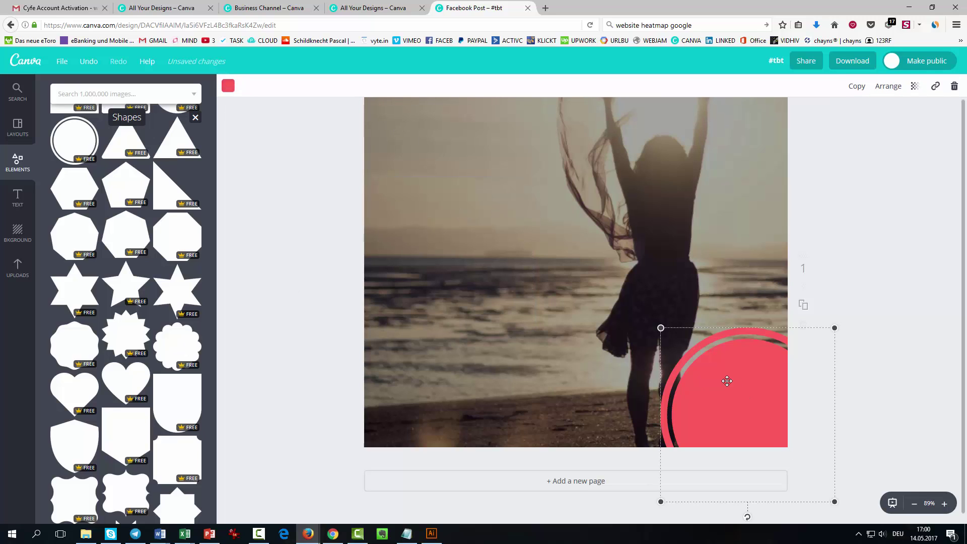
key(Delete)
Delete the beach photo from the layout's full-page image frame
click(508, 174)
key(Delete)
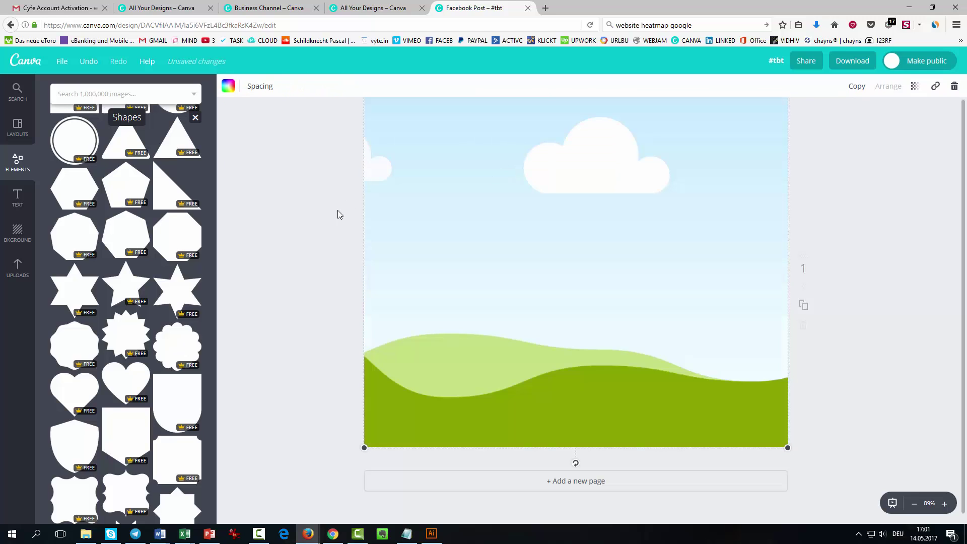
click(301, 221)
Search the image library for "happy mother"
click(103, 91)
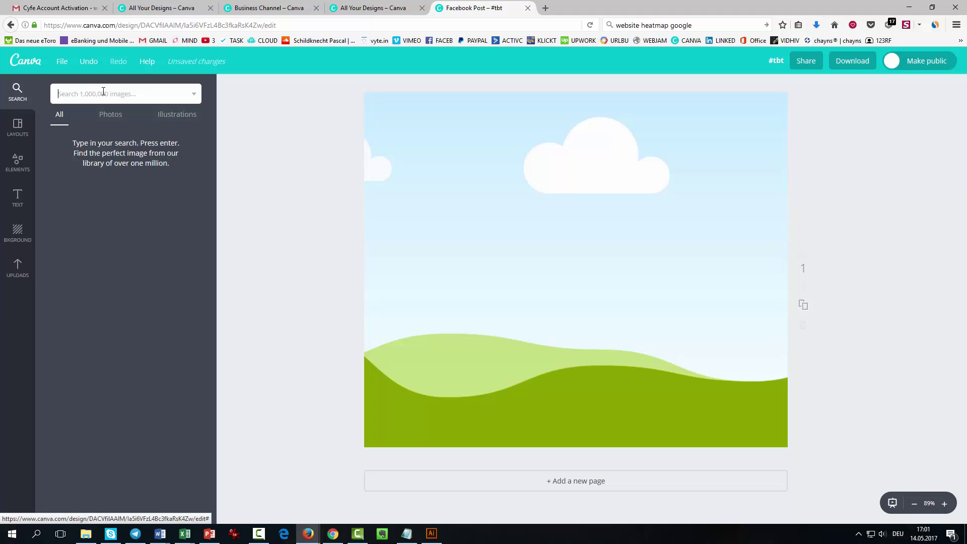
text(happy mother)
key(Return)
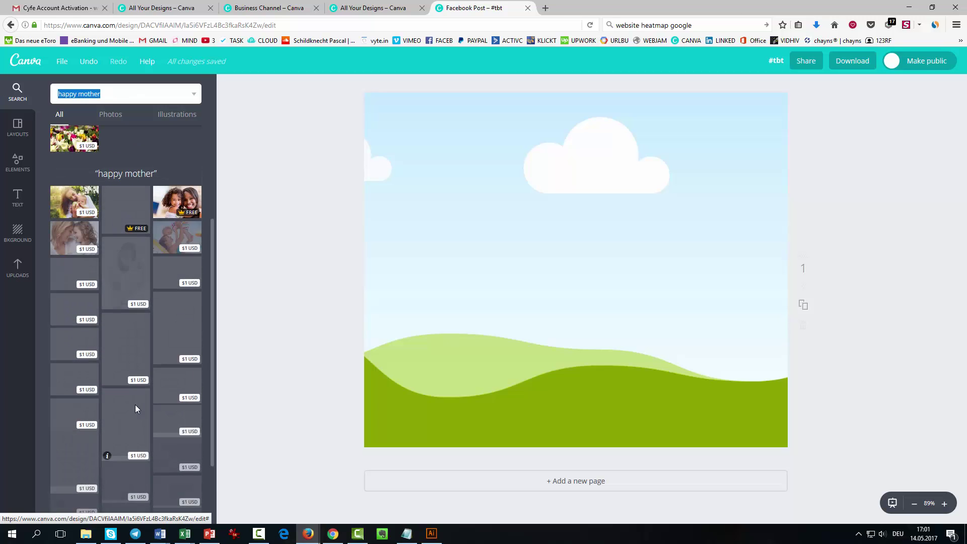
Add the photo of a mother holding her baby against a white background and fit it into the full-page frame
scroll(114, 388, down, 1)
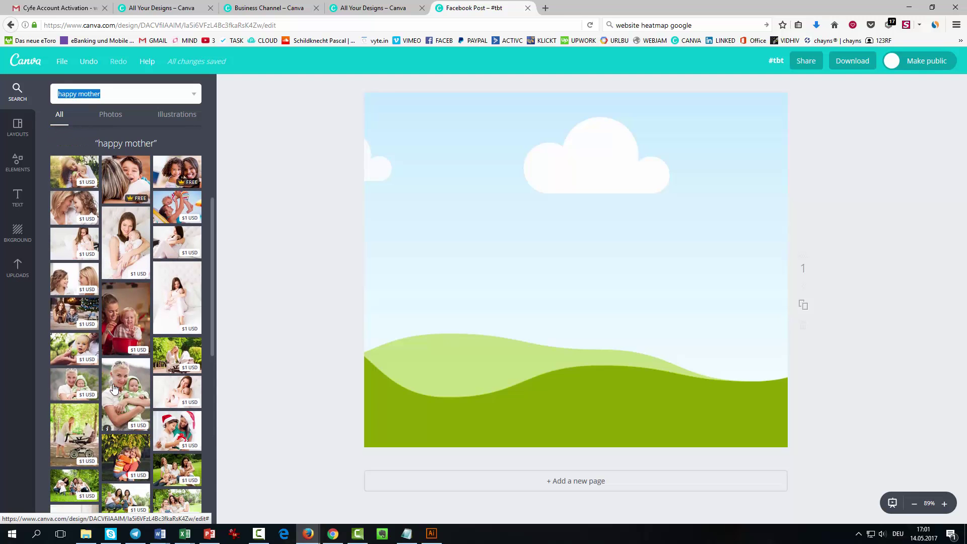
scroll(121, 380, down, 10)
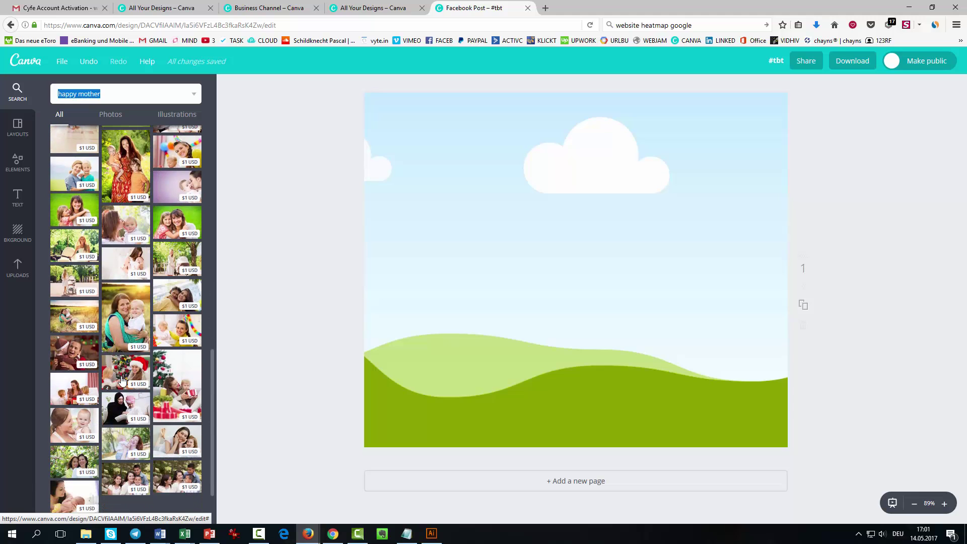
scroll(121, 380, down, 2)
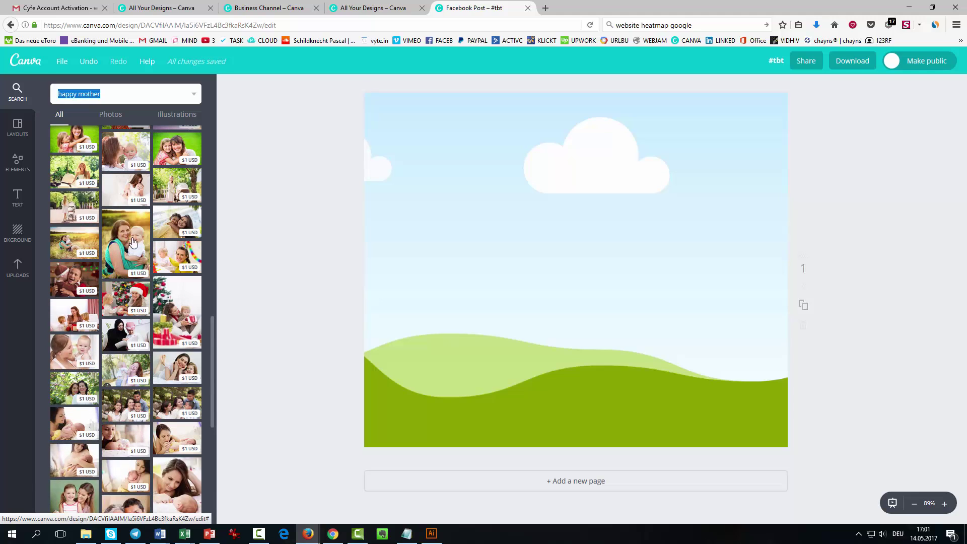
click(128, 187)
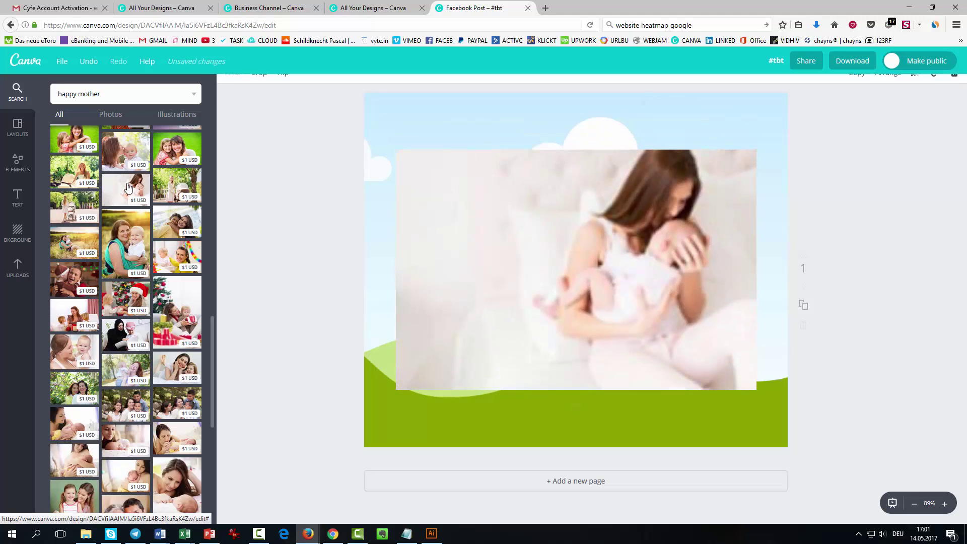
drag(574, 237, 545, 193)
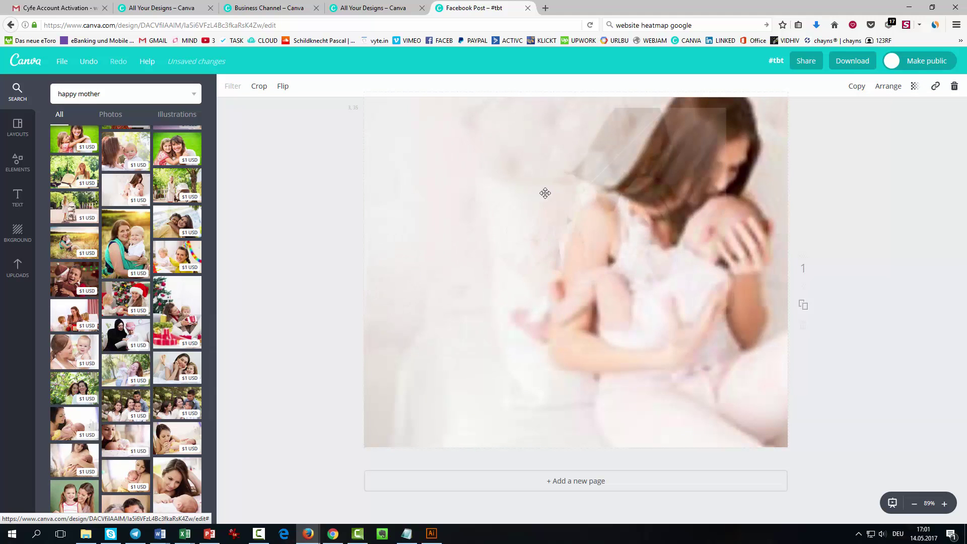
Start downloading the design as PNG and review the licence options for the premium mother and baby photo without purchasing
click(273, 279)
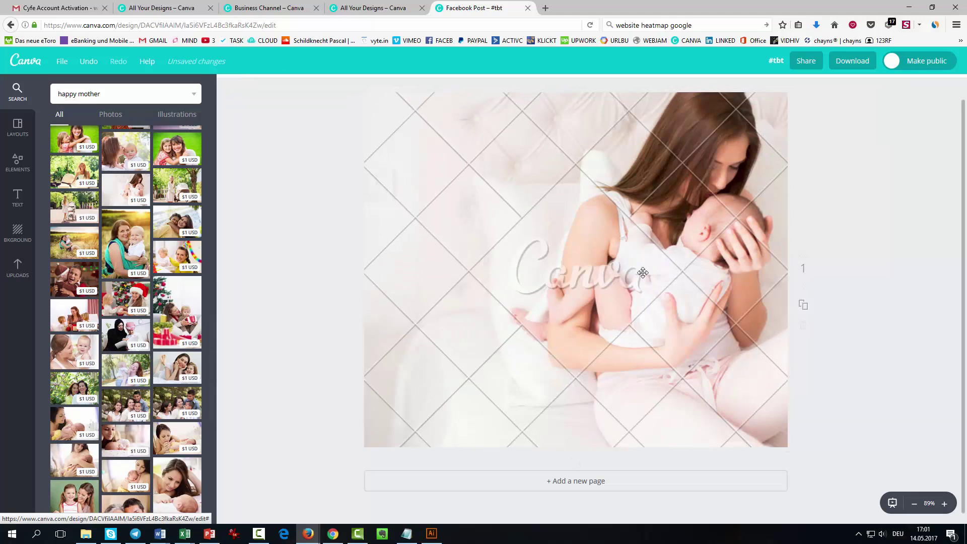
click(854, 64)
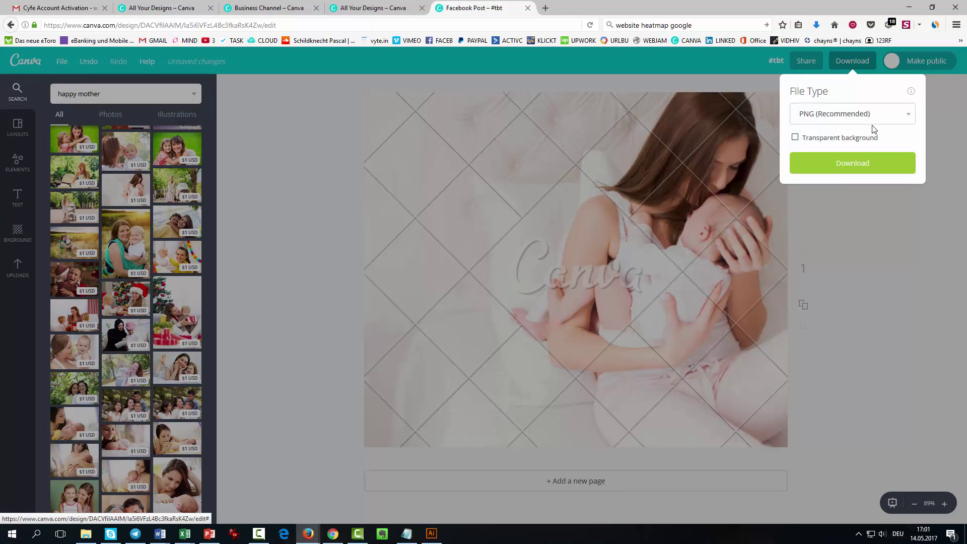
click(862, 162)
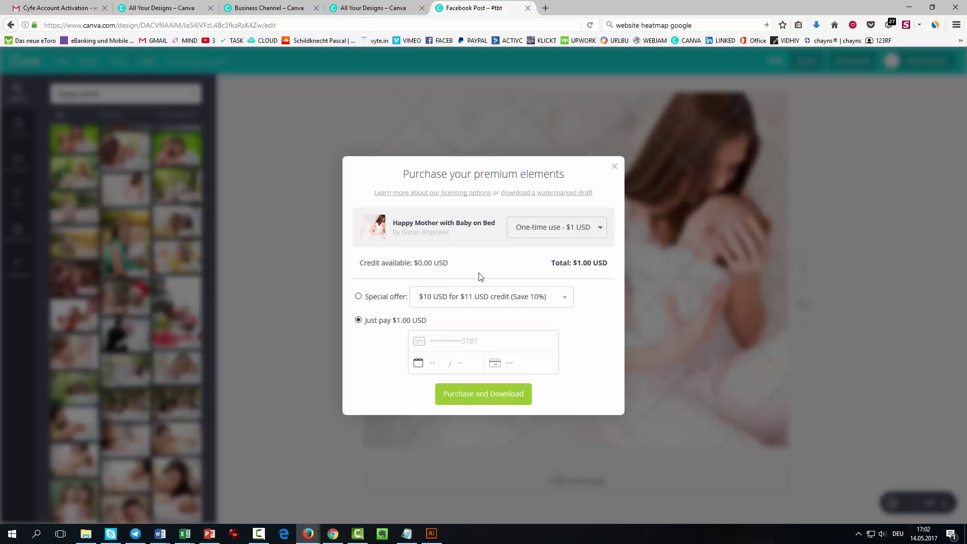
click(532, 231)
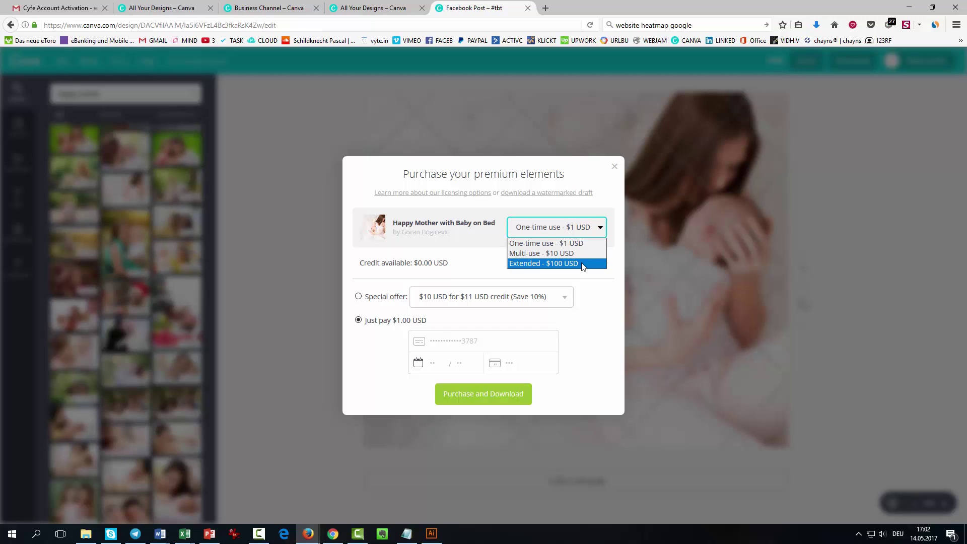
click(614, 166)
click(614, 167)
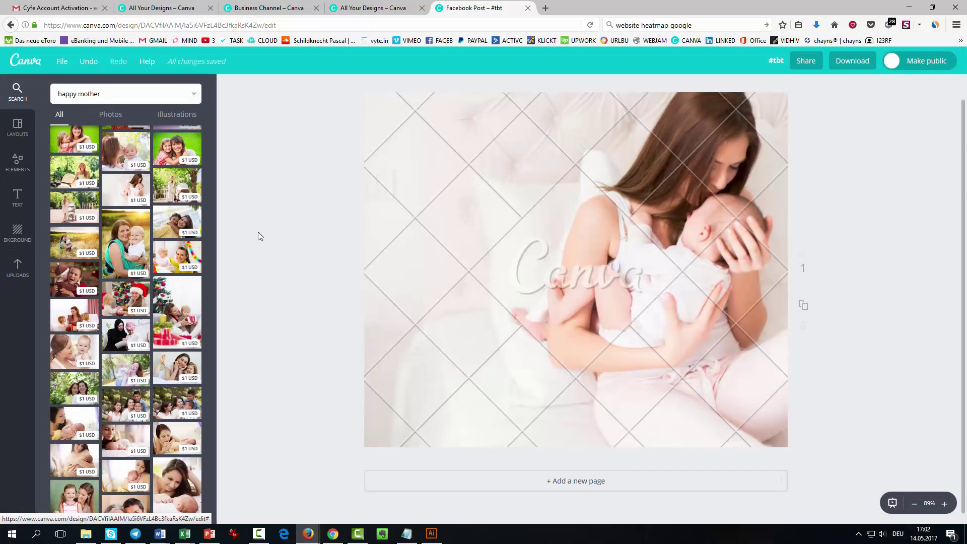
Search the image library for "play icon"
click(80, 94)
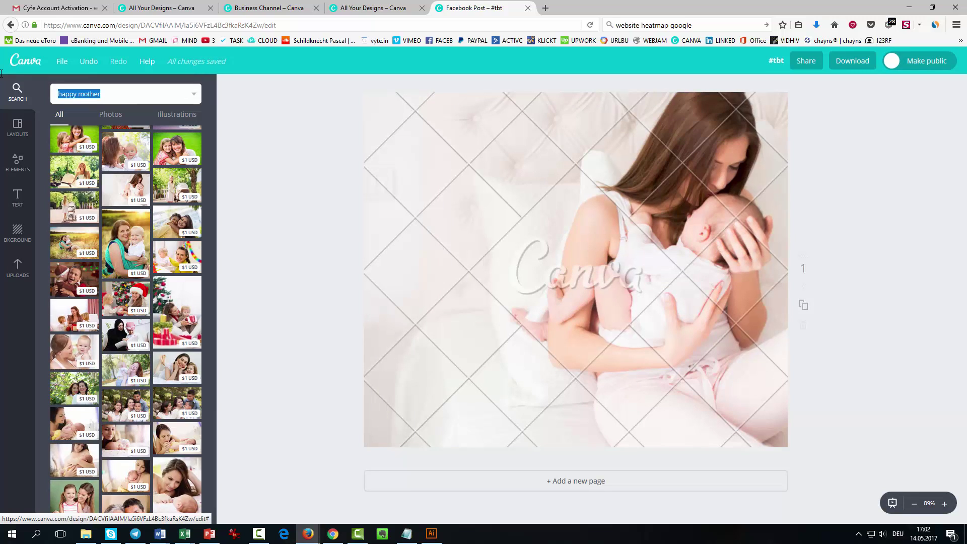
text(play)
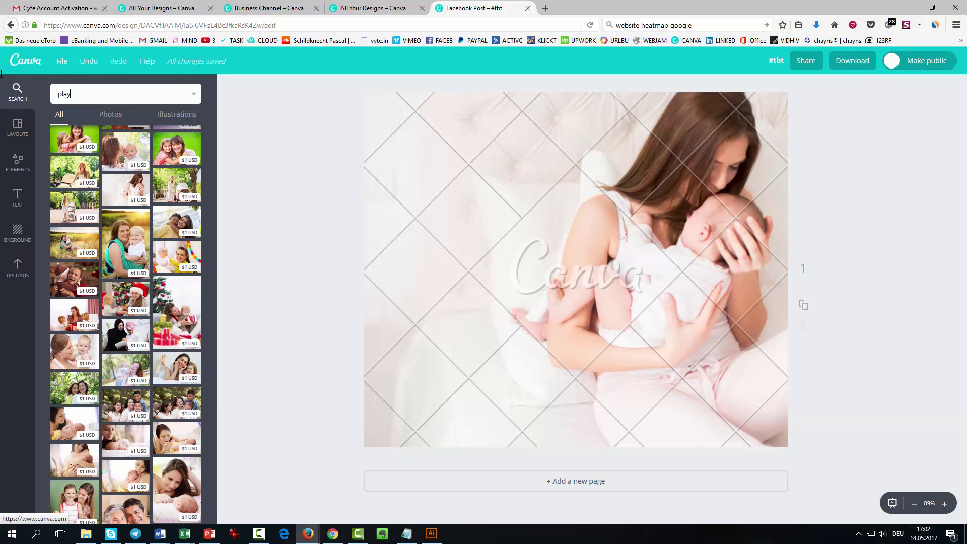
text( icon)
key(Return)
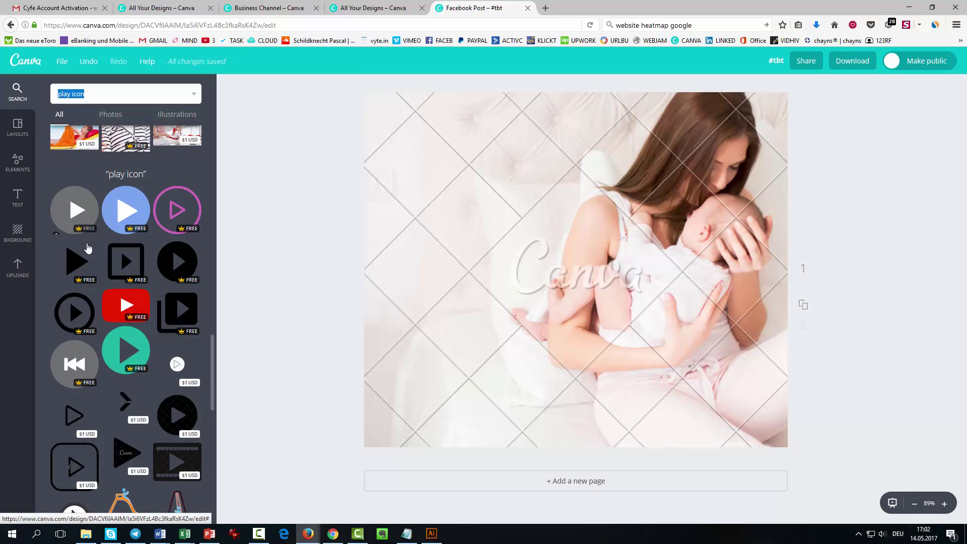
Place the free black play triangle over the middle of the photo and recolour it pink
drag(76, 261, 471, 373)
drag(569, 265, 600, 213)
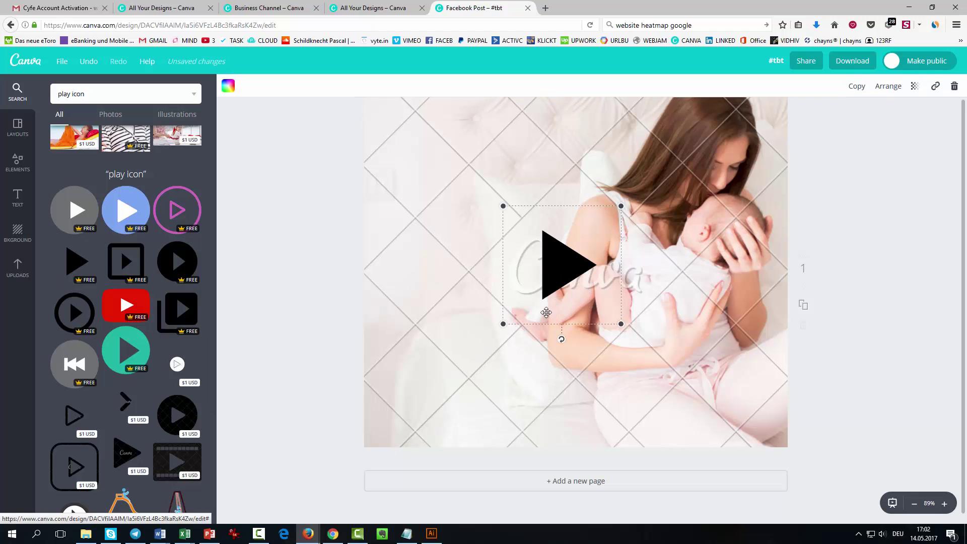
click(309, 361)
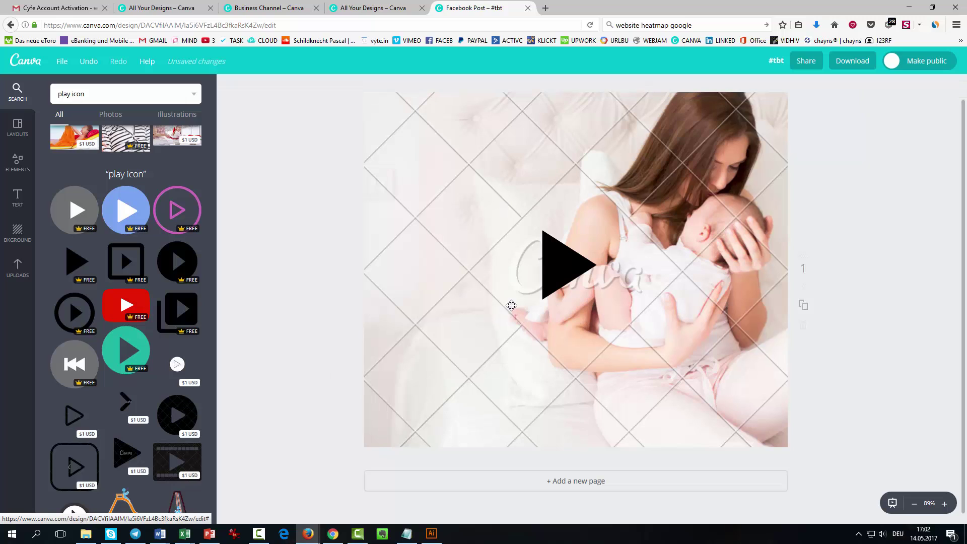
click(567, 270)
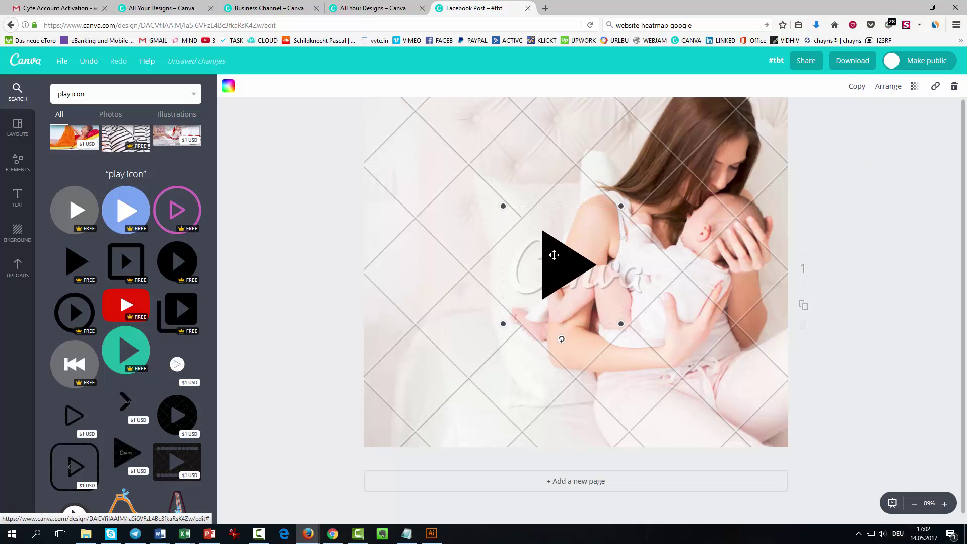
click(228, 85)
click(312, 217)
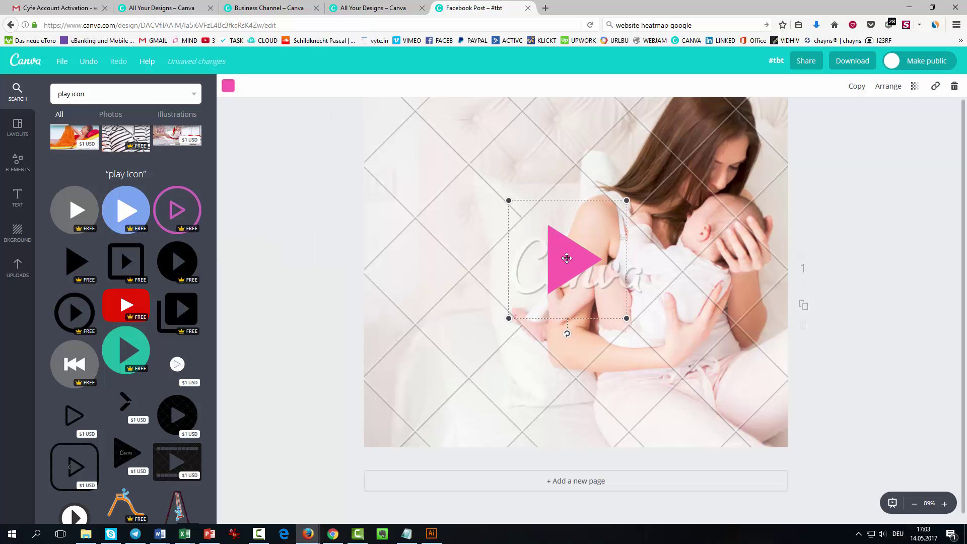
Delete the pink play triangle and the mother and baby photo, leaving the full-page frame empty
drag(561, 263, 536, 266)
key(Delete)
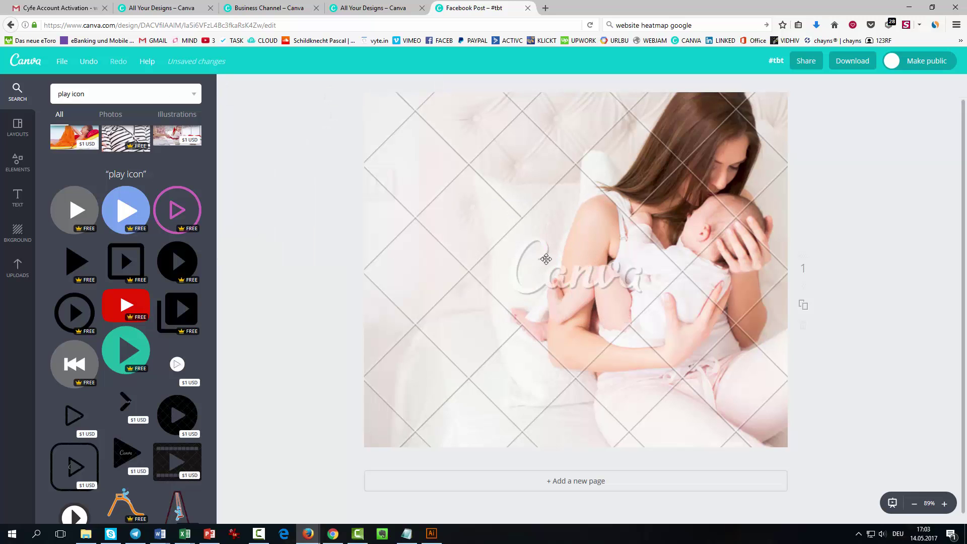
click(17, 267)
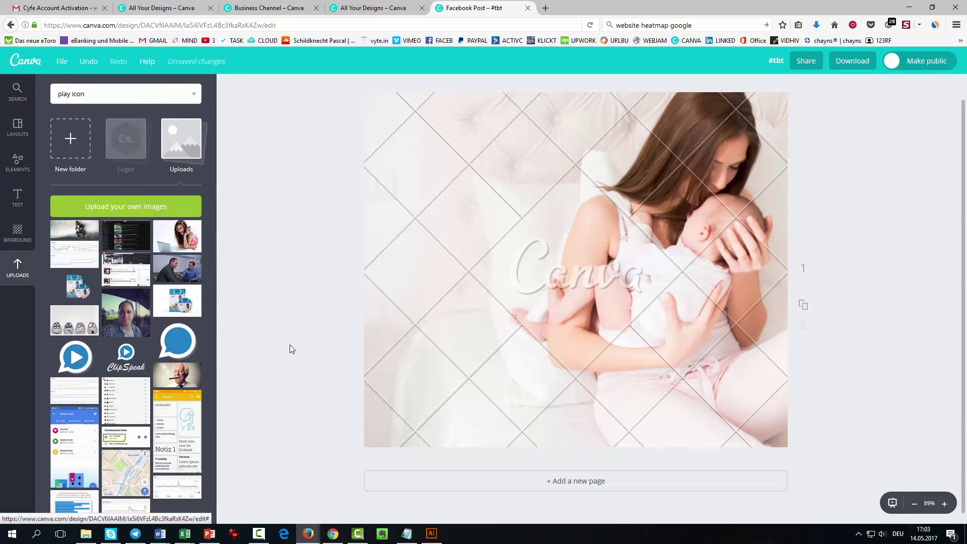
click(596, 261)
key(Delete)
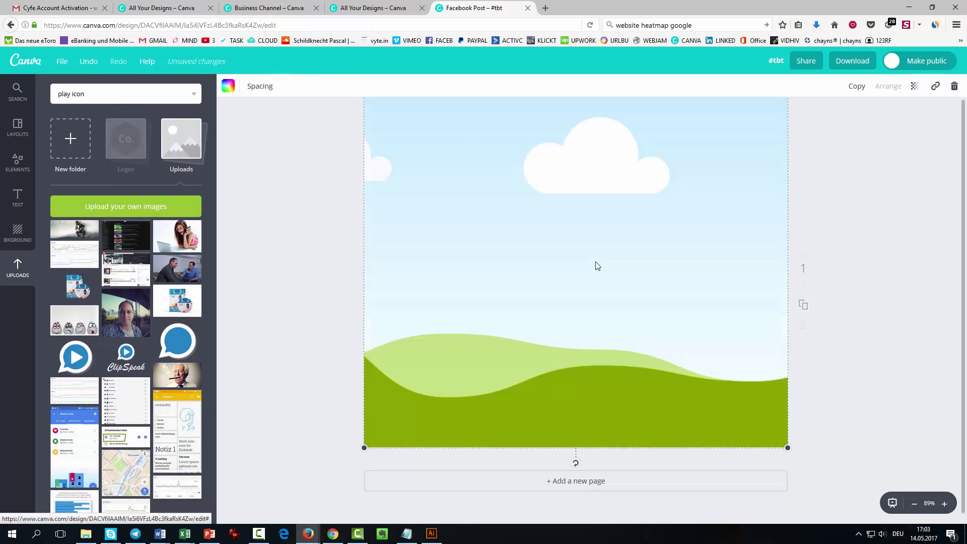
Fill the full-page frame with the uploaded portrait of the man in a checked shirt
click(130, 313)
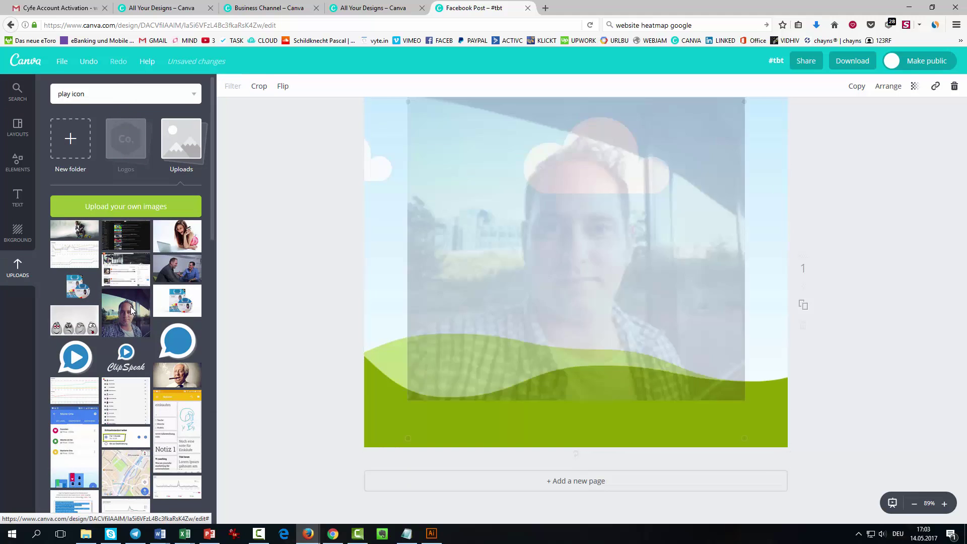
double_click(547, 267)
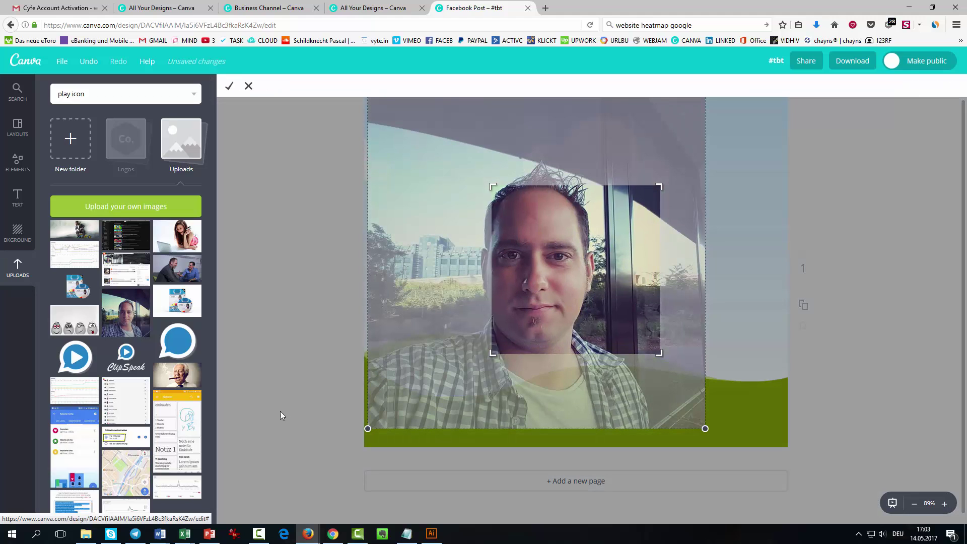
drag(701, 432, 873, 507)
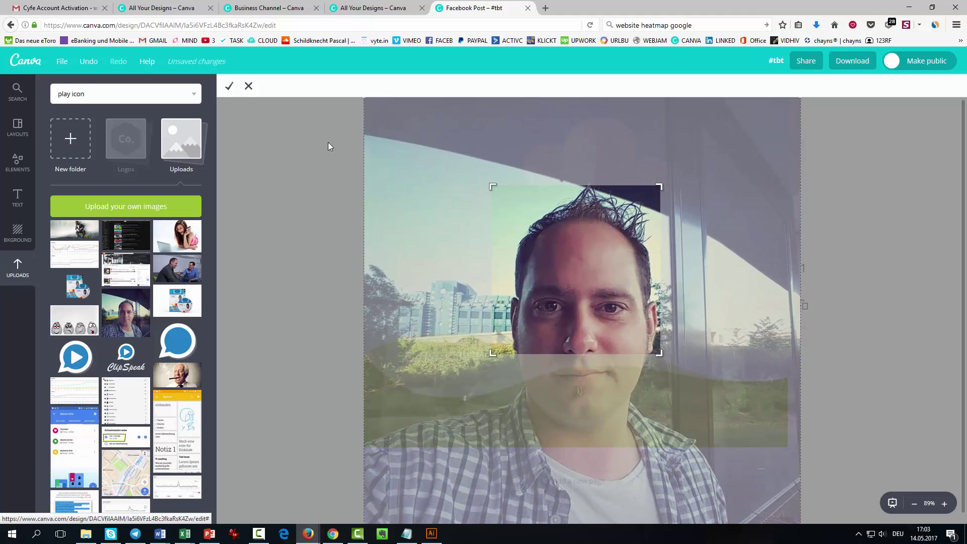
click(248, 86)
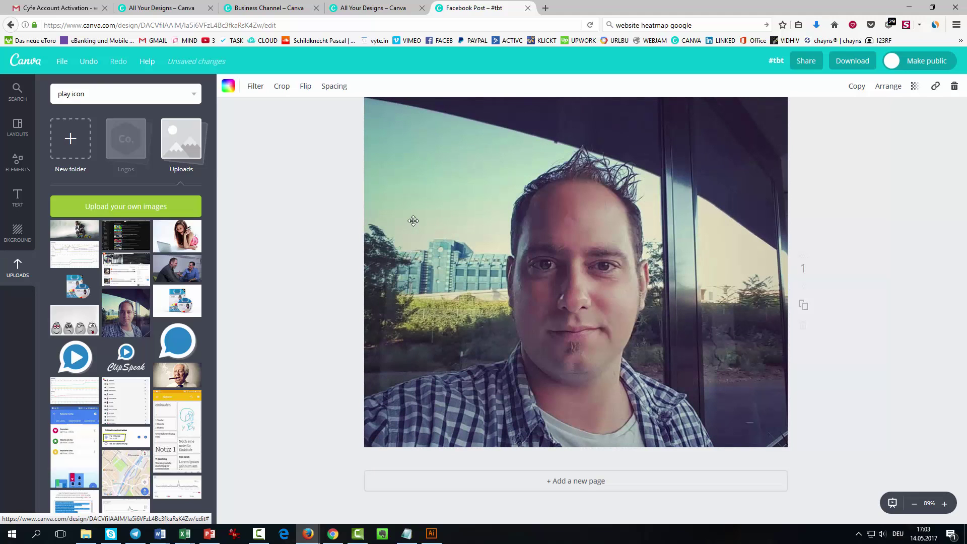
click(316, 231)
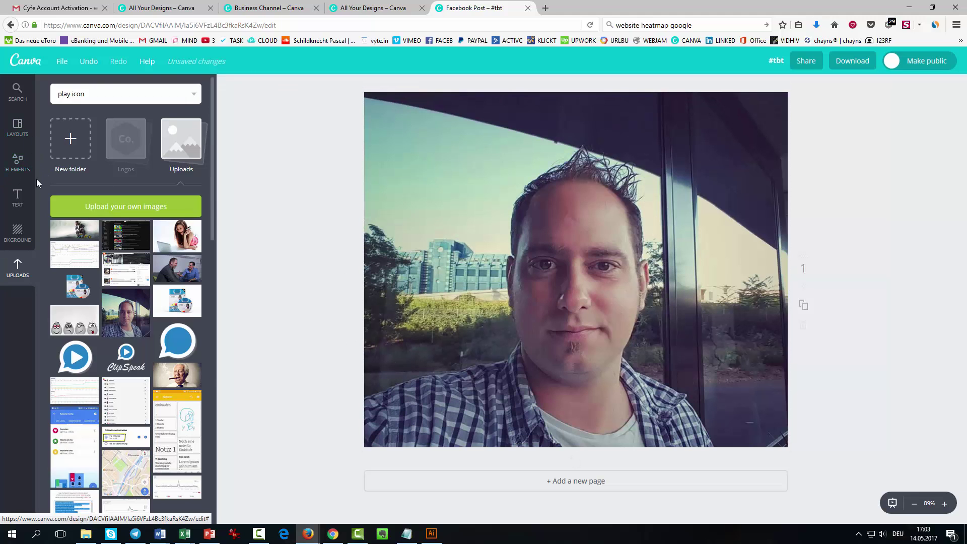
Add the "Sculpture & Art – Exhibition on now" text combination and place it over the lower left of the portrait
click(18, 198)
scroll(141, 232, up, 5)
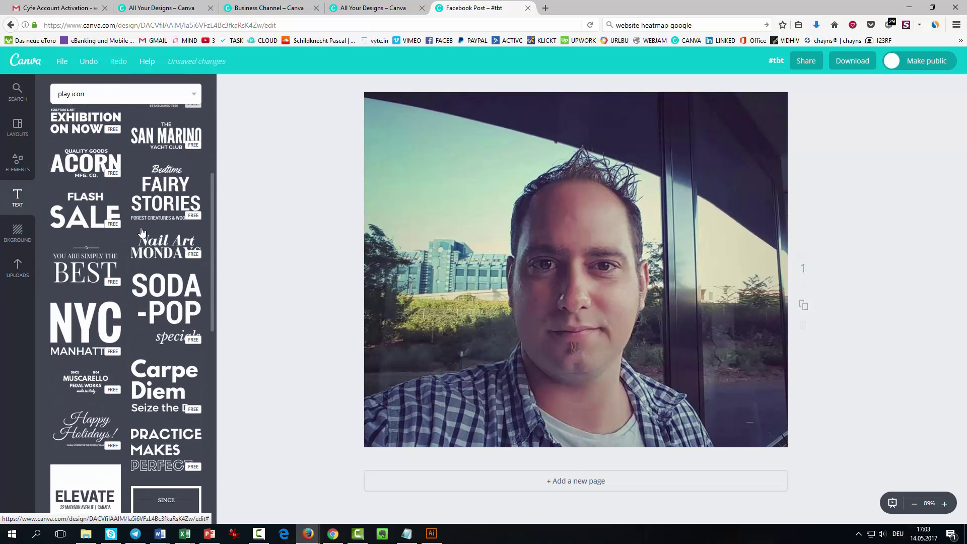
scroll(86, 349, up, 4)
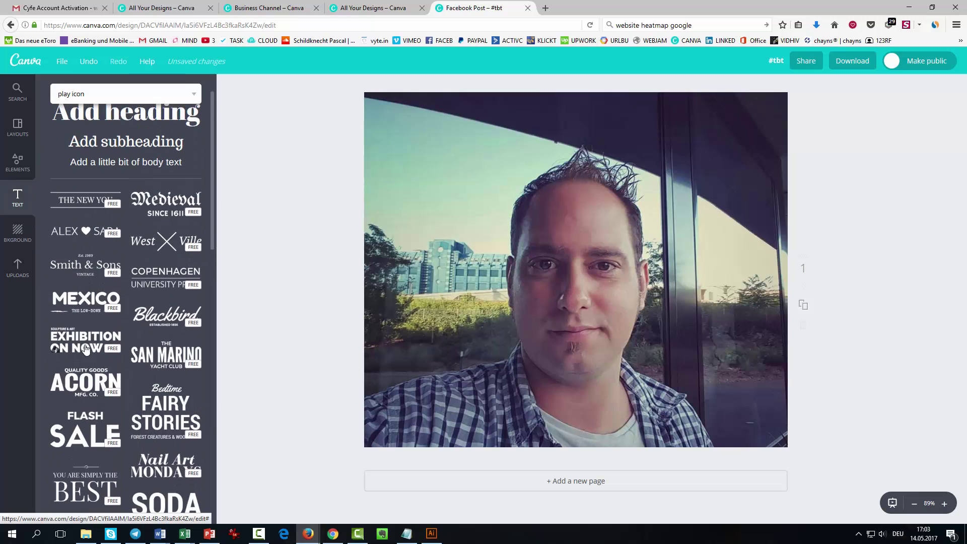
click(85, 349)
drag(521, 281, 473, 376)
Recolour the "EXHIBITION" and "ON NOW" text lines white
double_click(505, 355)
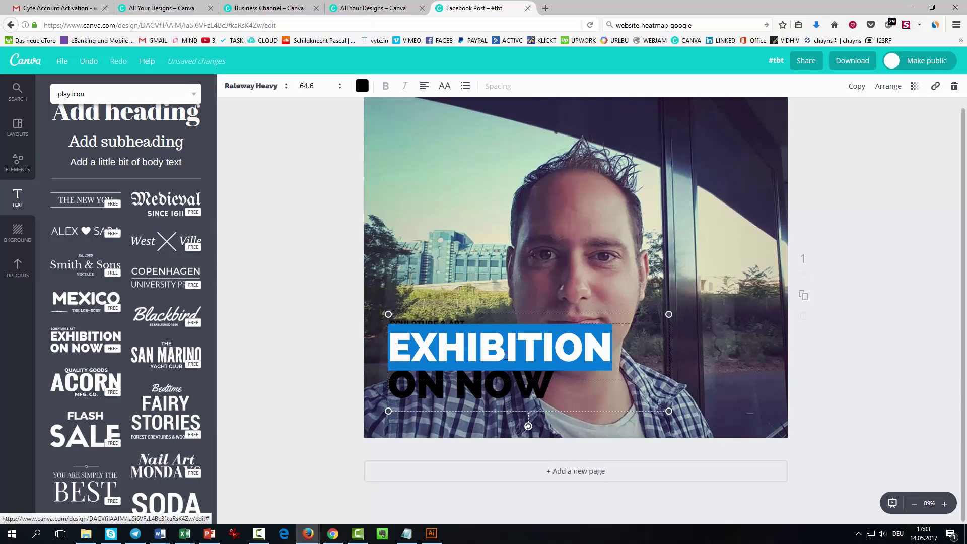
click(362, 86)
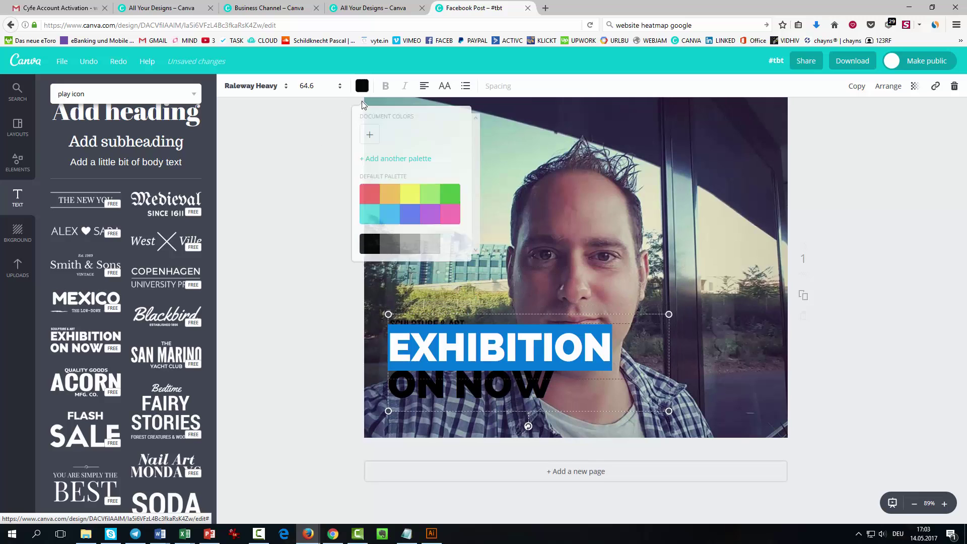
click(446, 247)
triple_click(467, 389)
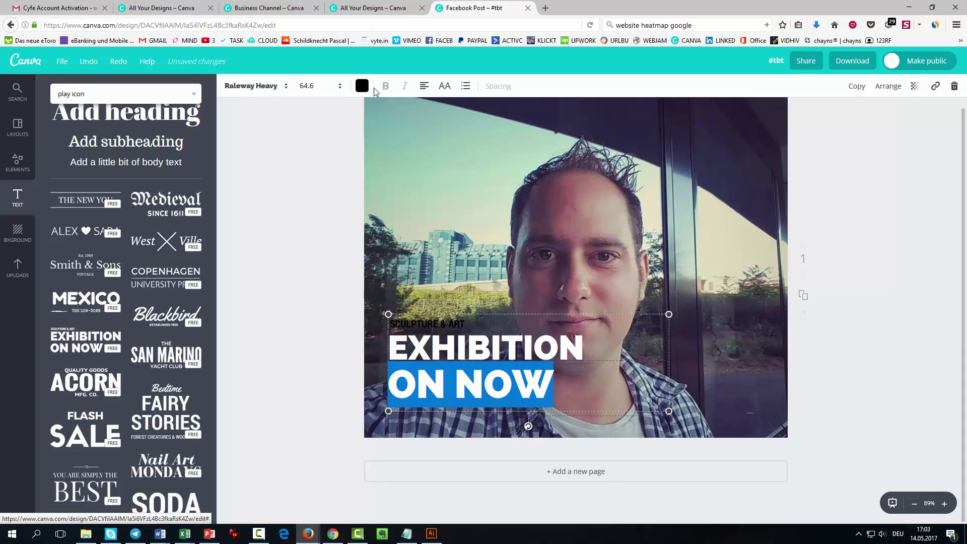
click(362, 86)
click(449, 254)
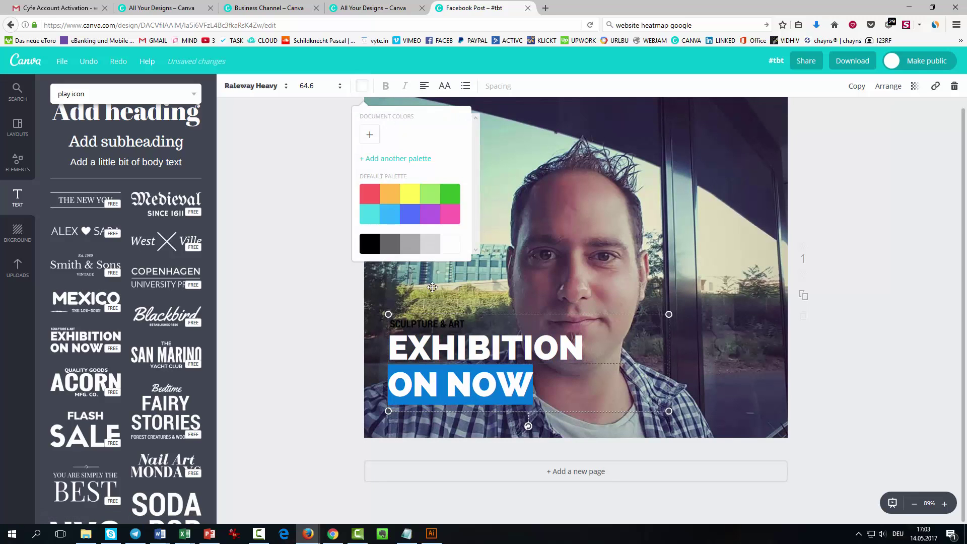
click(327, 331)
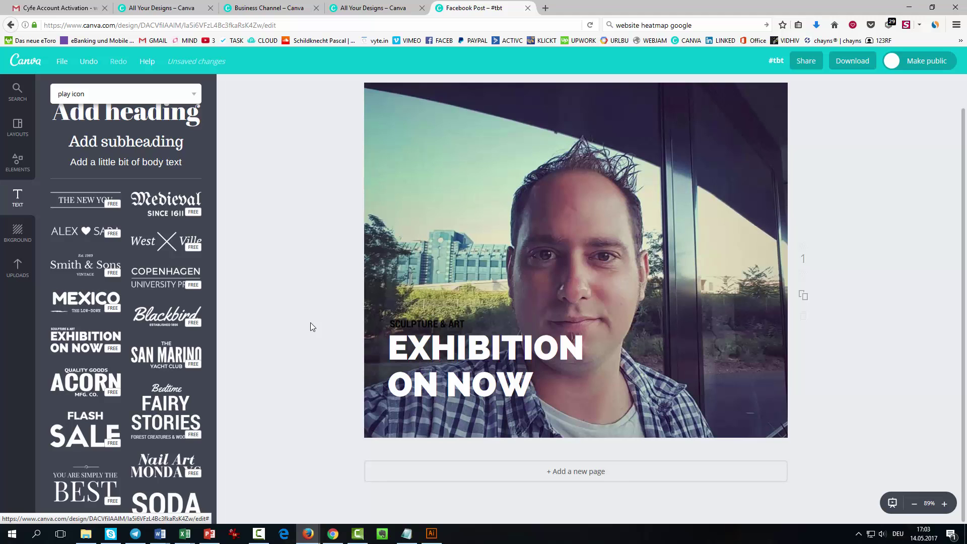
Download the finished design as a PNG and dismiss the download notice
click(852, 61)
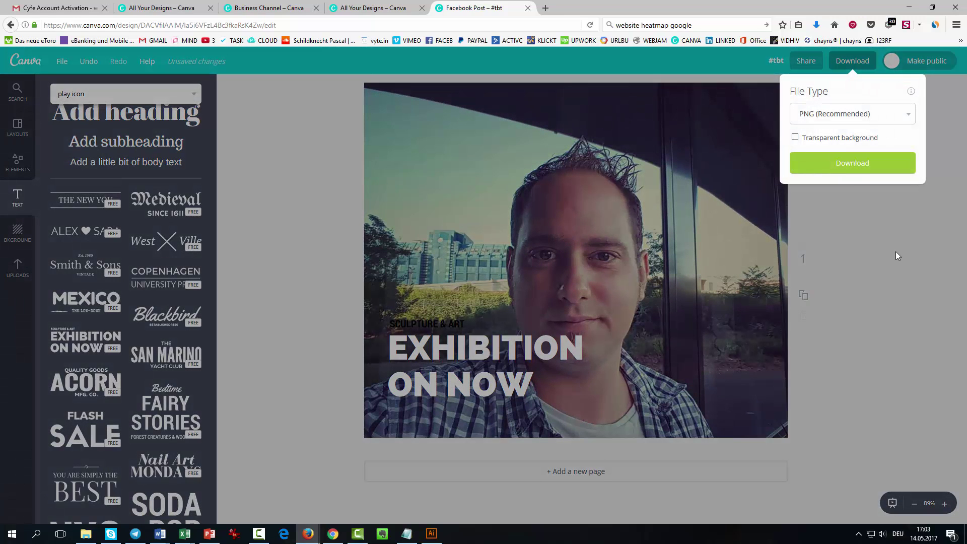
click(851, 164)
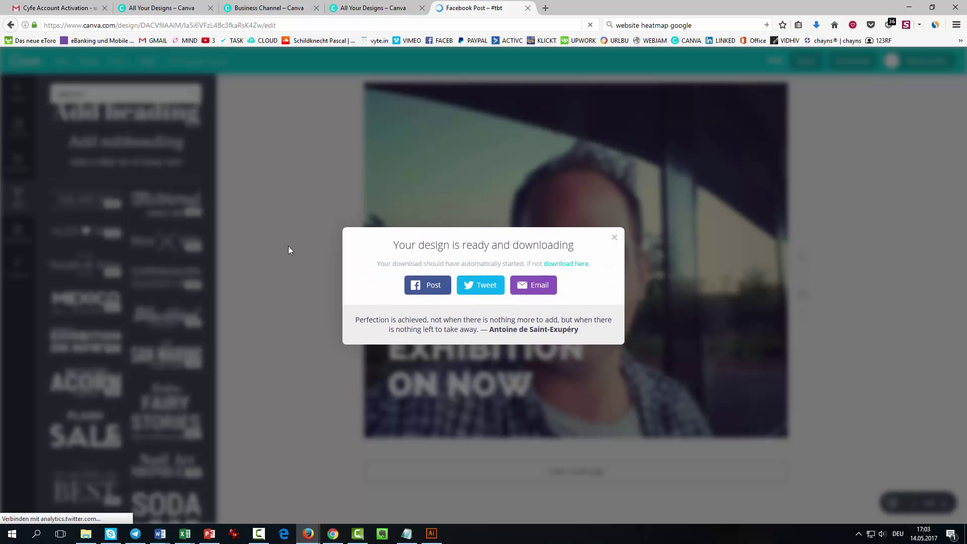
click(569, 326)
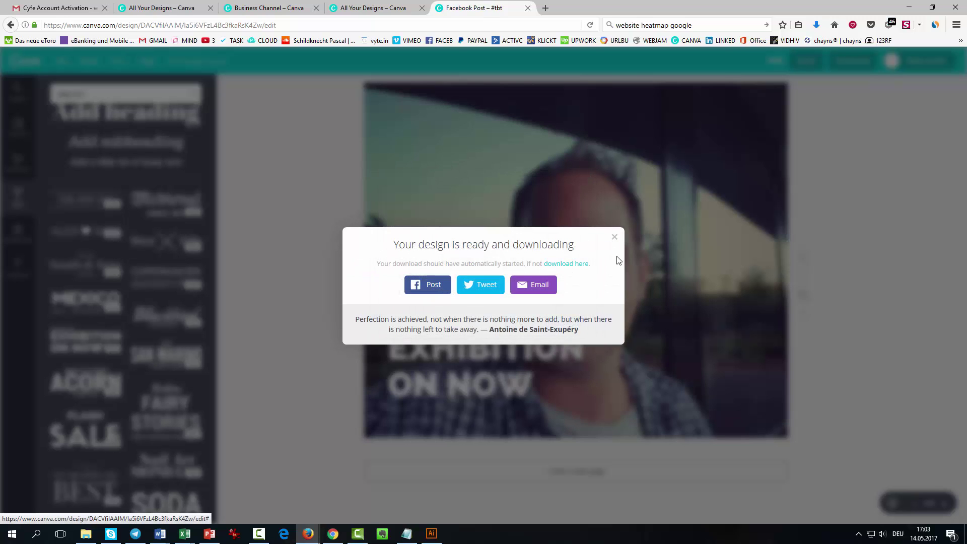
click(615, 237)
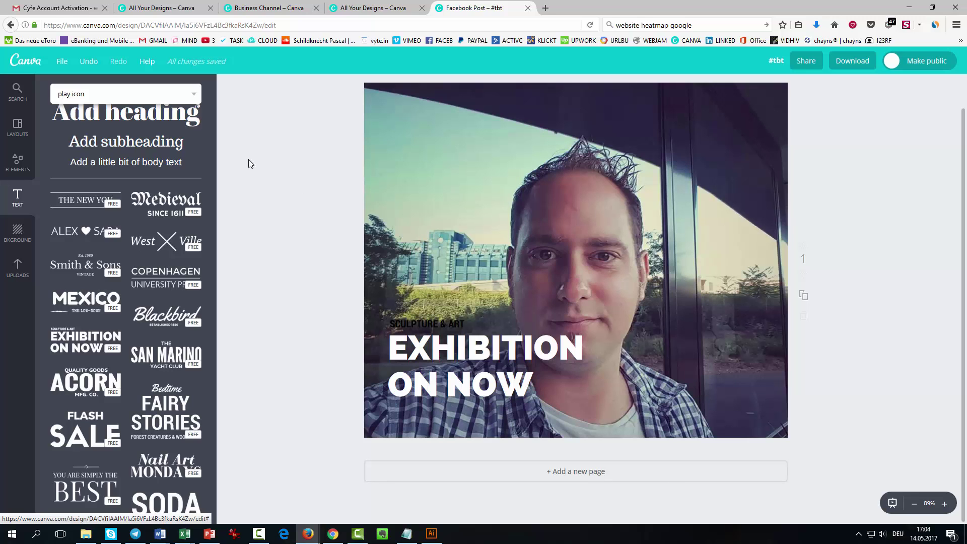
Return to the designs overview and enter custom dimensions of 500 × 300 px for a new design
click(25, 61)
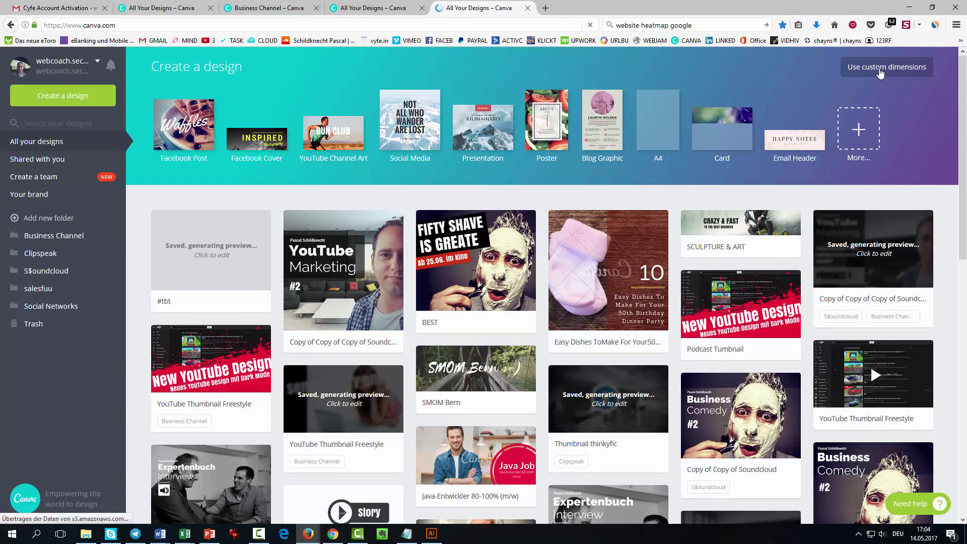
click(880, 73)
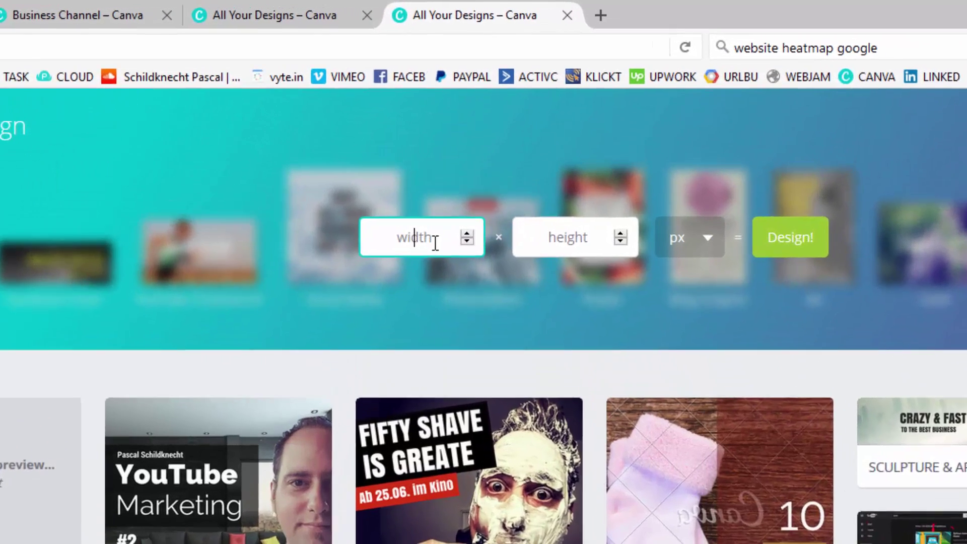
text(500)
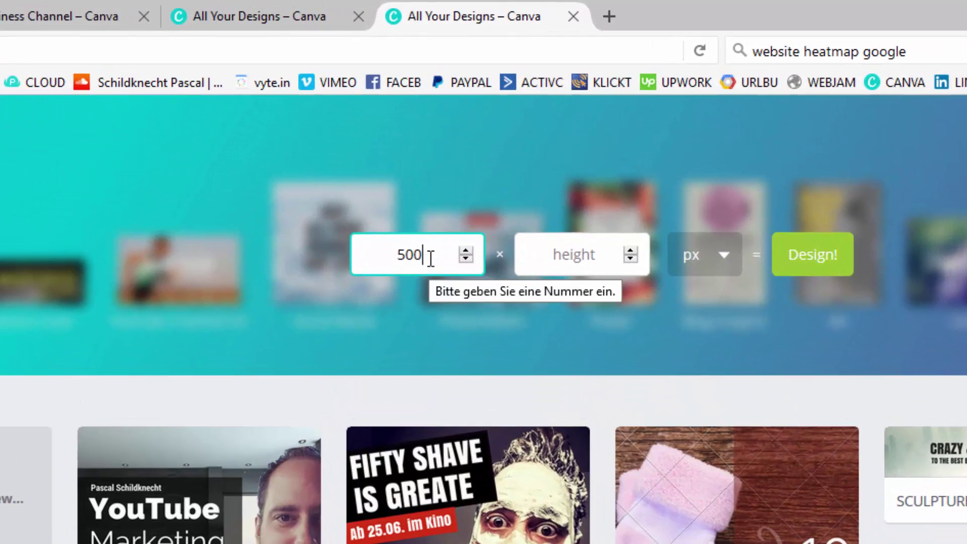
click(567, 253)
text(300)
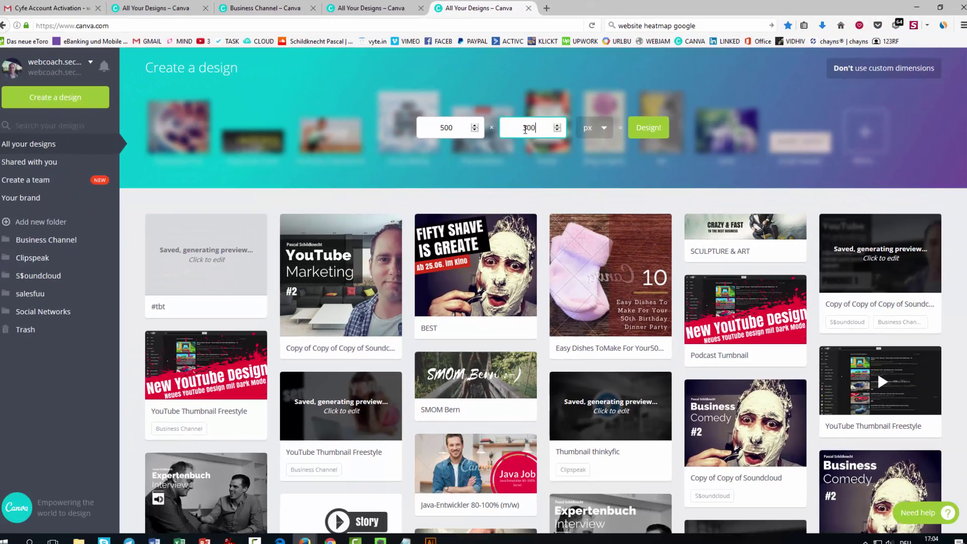
Create the custom-size design and fill its whole canvas with the uploaded photo of the laughing woman at a laptop
click(646, 132)
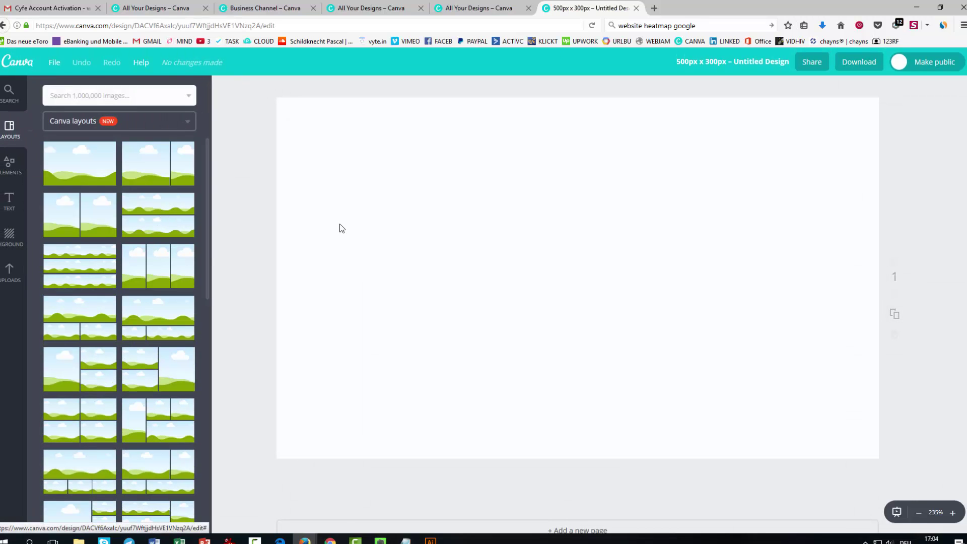
click(9, 275)
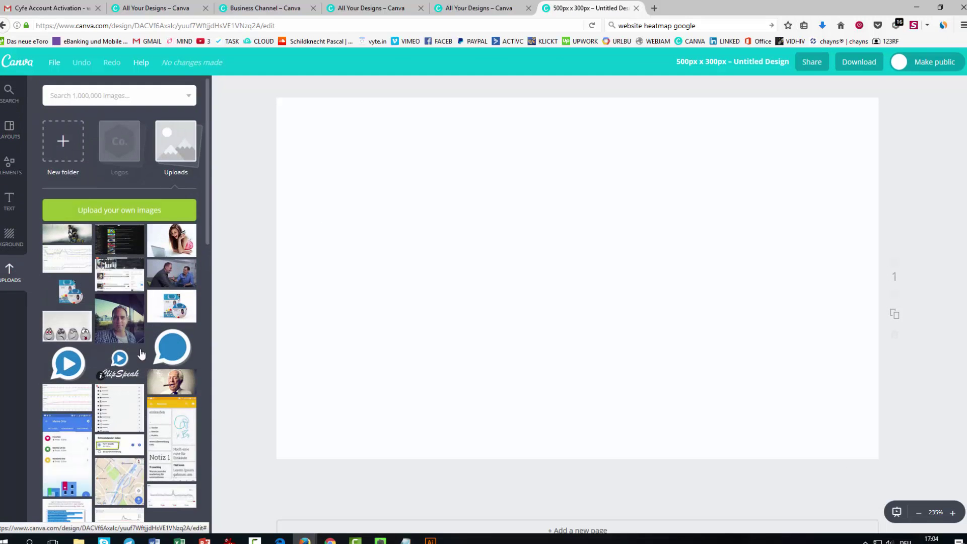
click(173, 244)
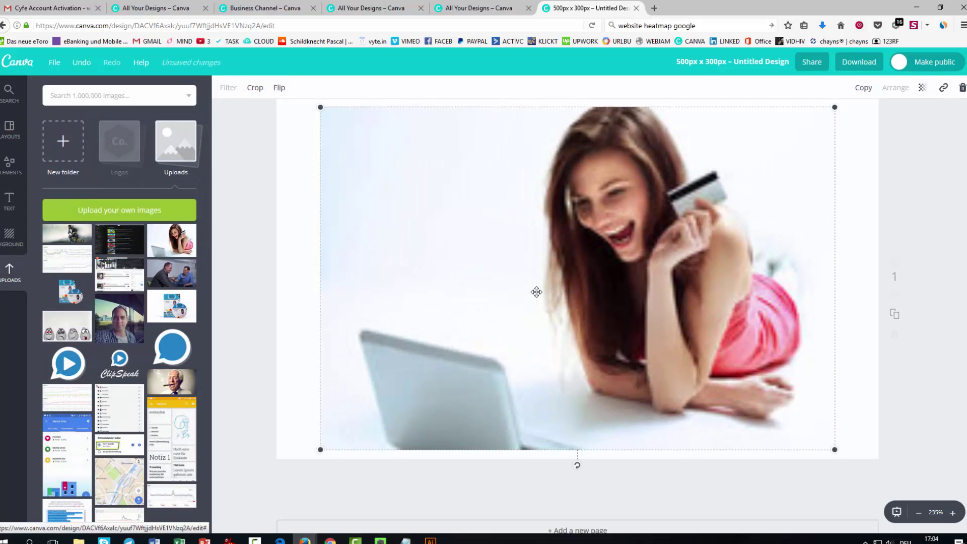
drag(536, 294, 493, 276)
drag(791, 431, 946, 499)
click(260, 283)
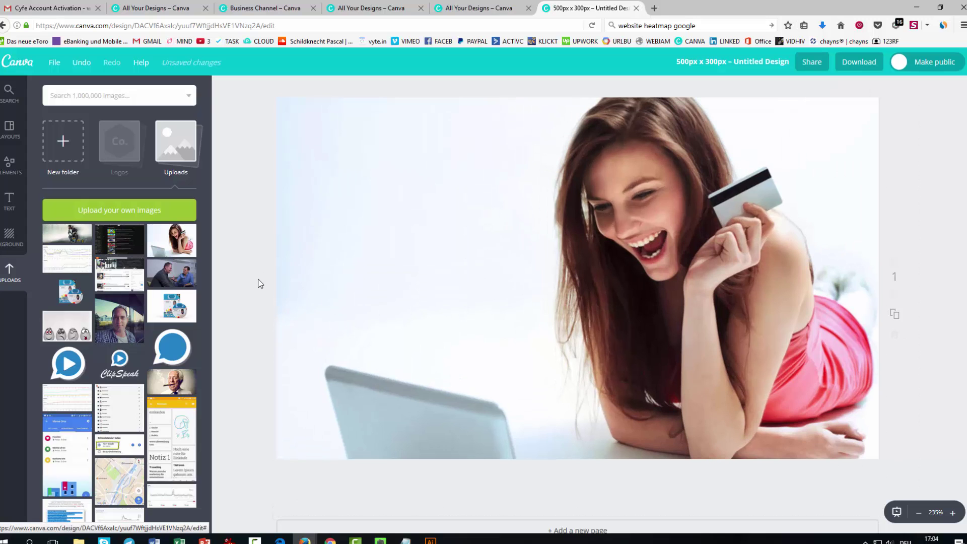
Title the design "Voirlkage XXX"
click(761, 62)
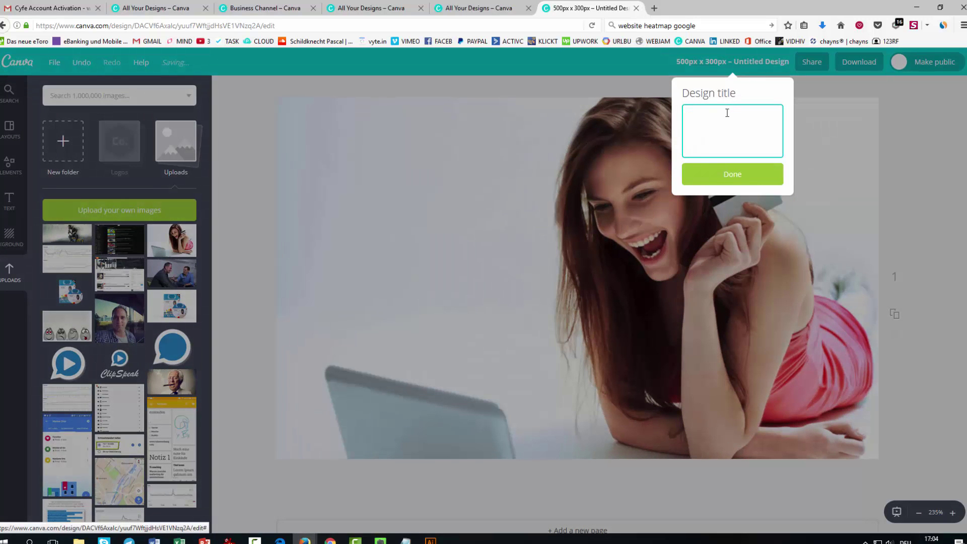
text(Voirlkage XXX)
click(729, 174)
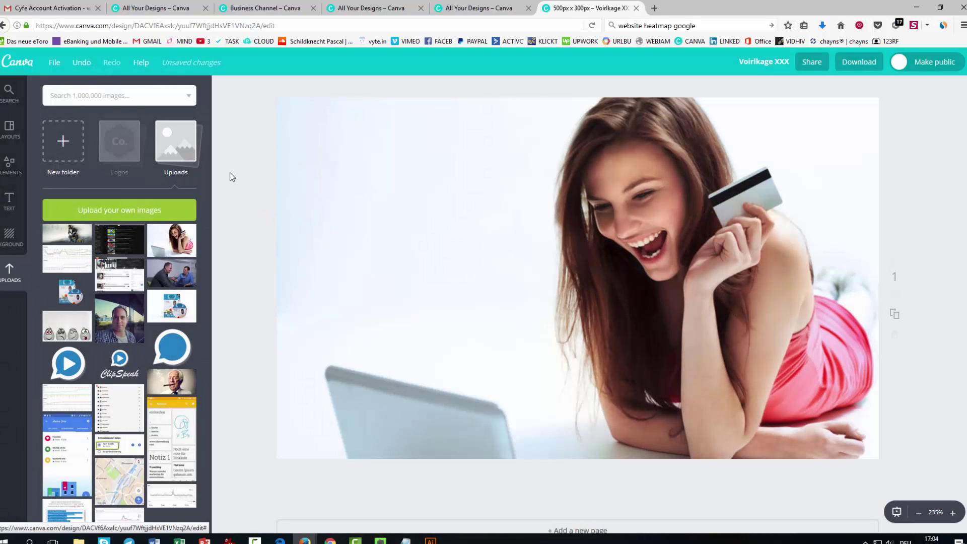
Check the design's save status and return to the overview of all designs
click(19, 61)
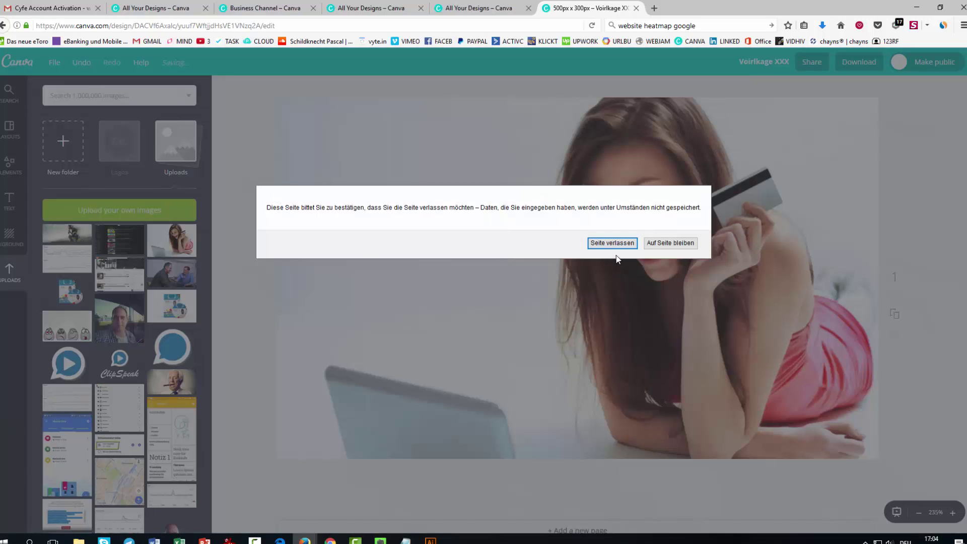
key(Escape)
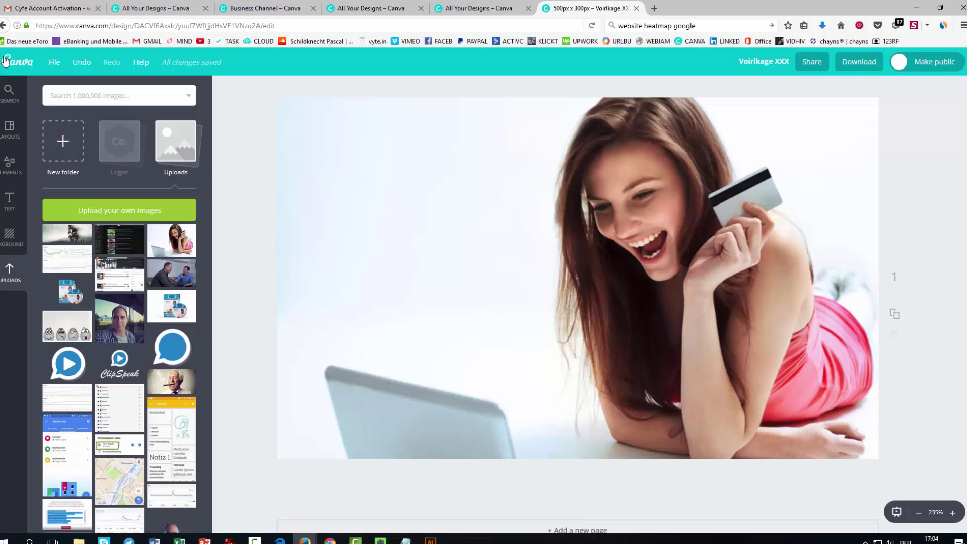
click(55, 62)
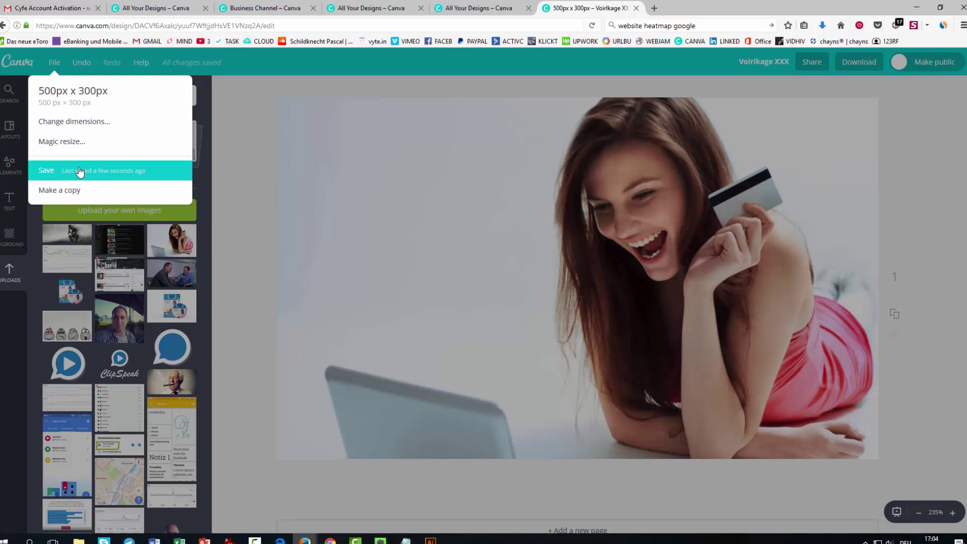
click(220, 187)
click(21, 68)
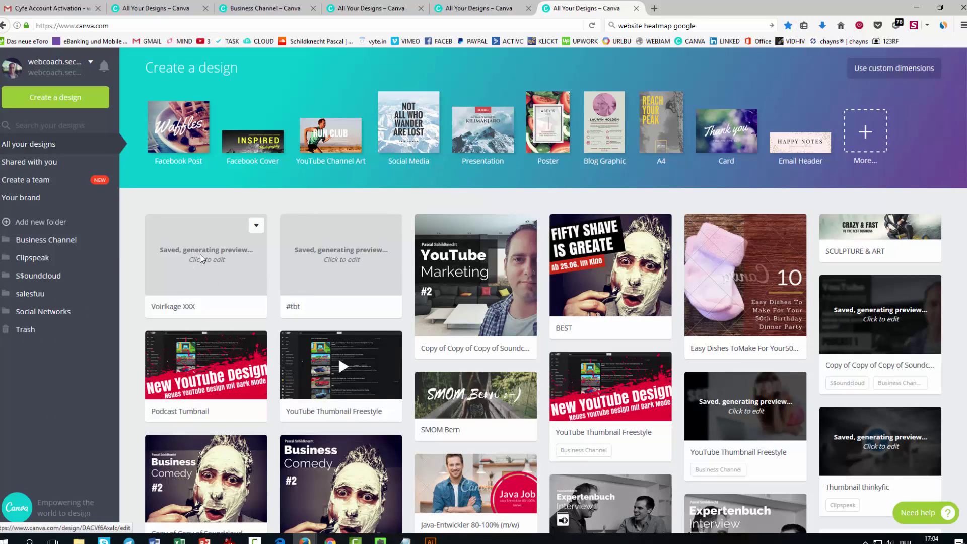
Move the "Voirlkage XXX" design into the S$oundcloud folder and open that folder
drag(200, 259, 55, 276)
click(48, 276)
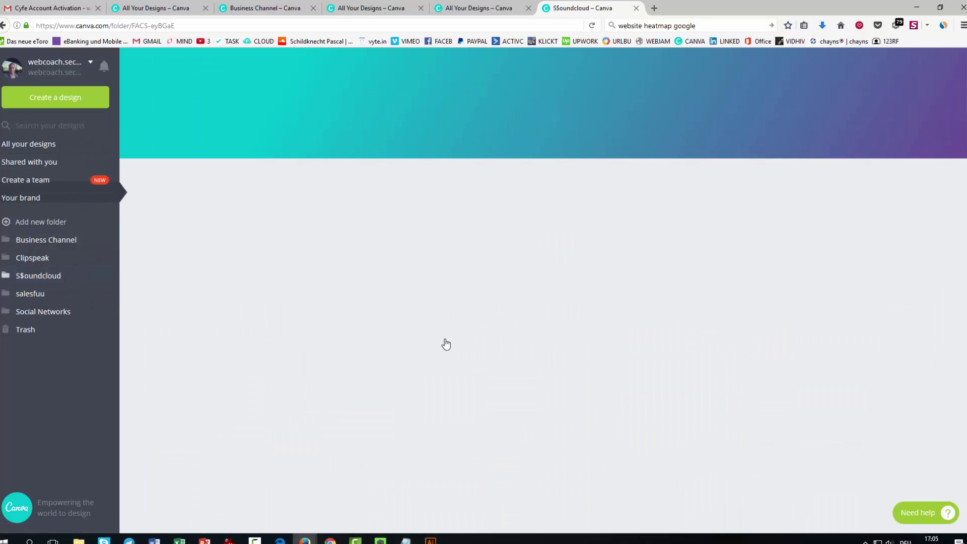